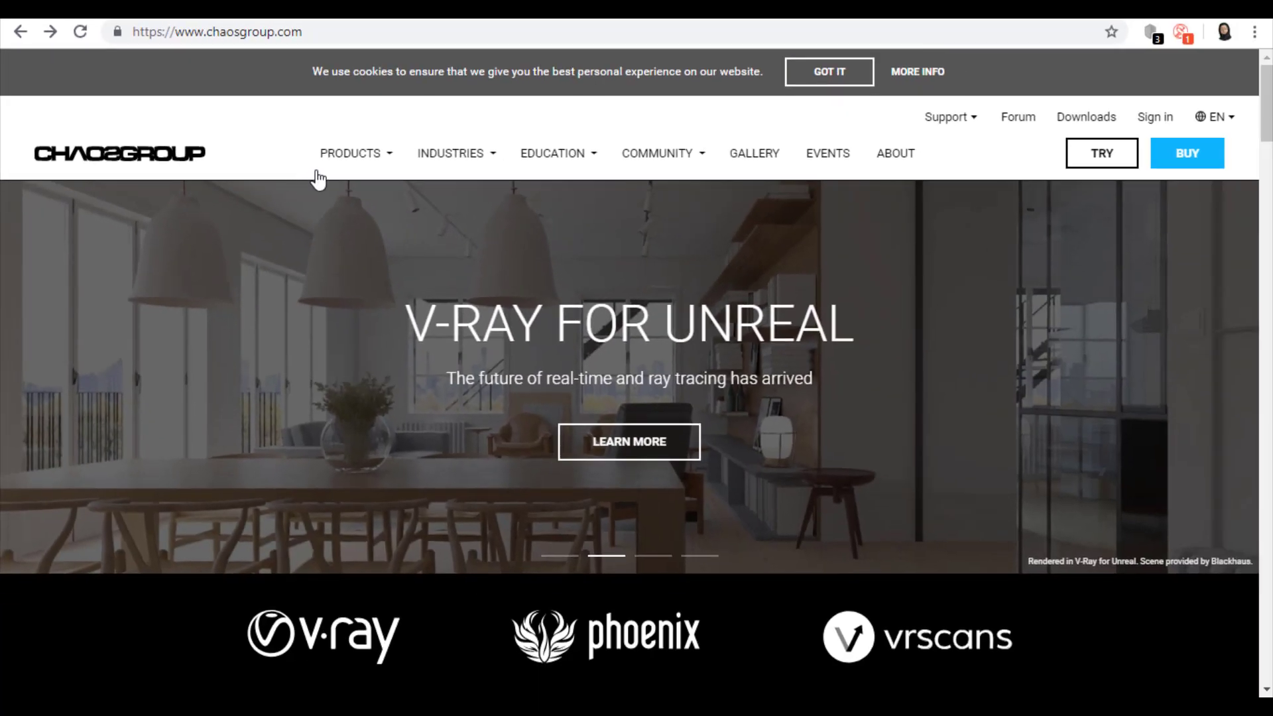
Open the Chaos Group account sign-in page, view the account registration form, and return to signing in.
mouse_move(451, 153)
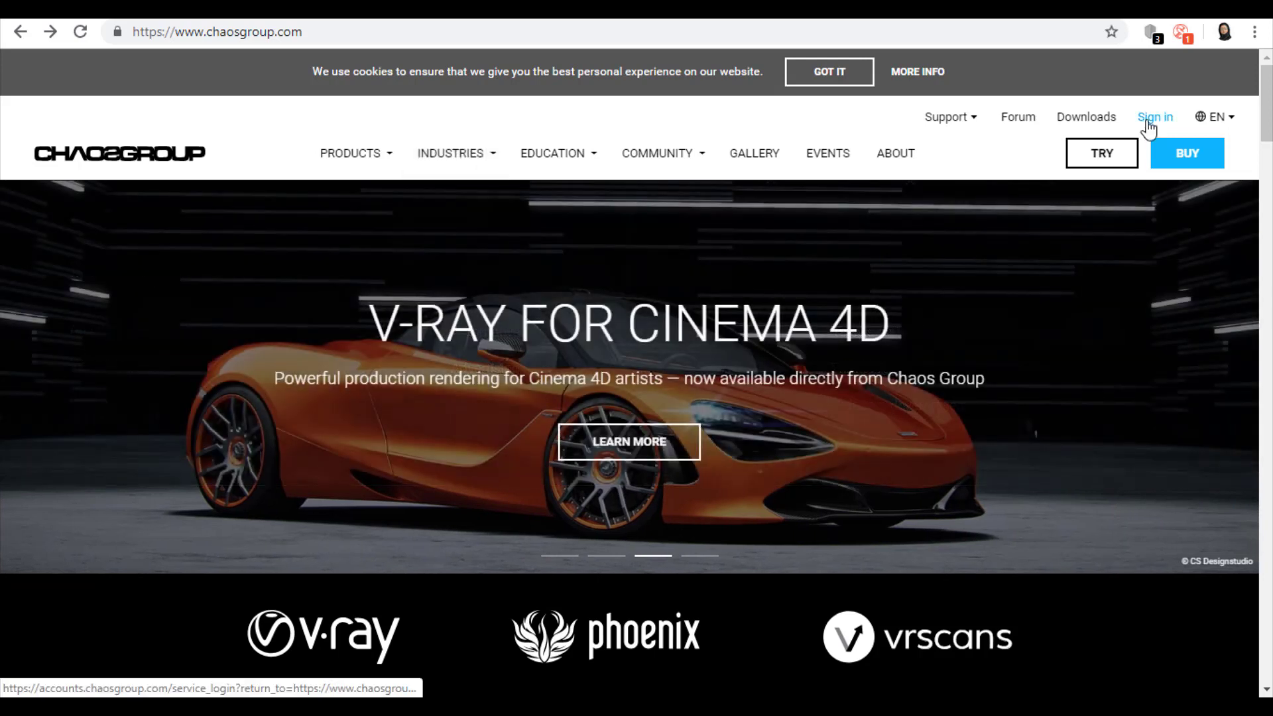
left_click(1149, 124)
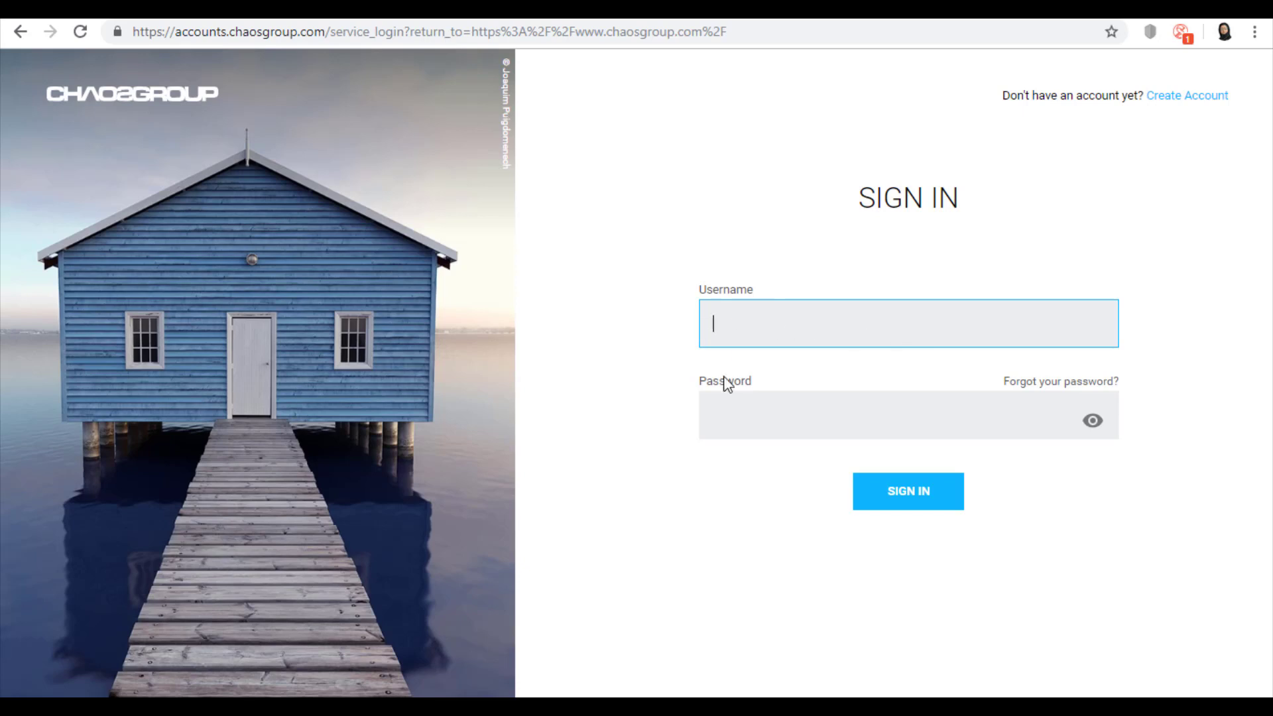
left_click(713, 395)
left_click(772, 336)
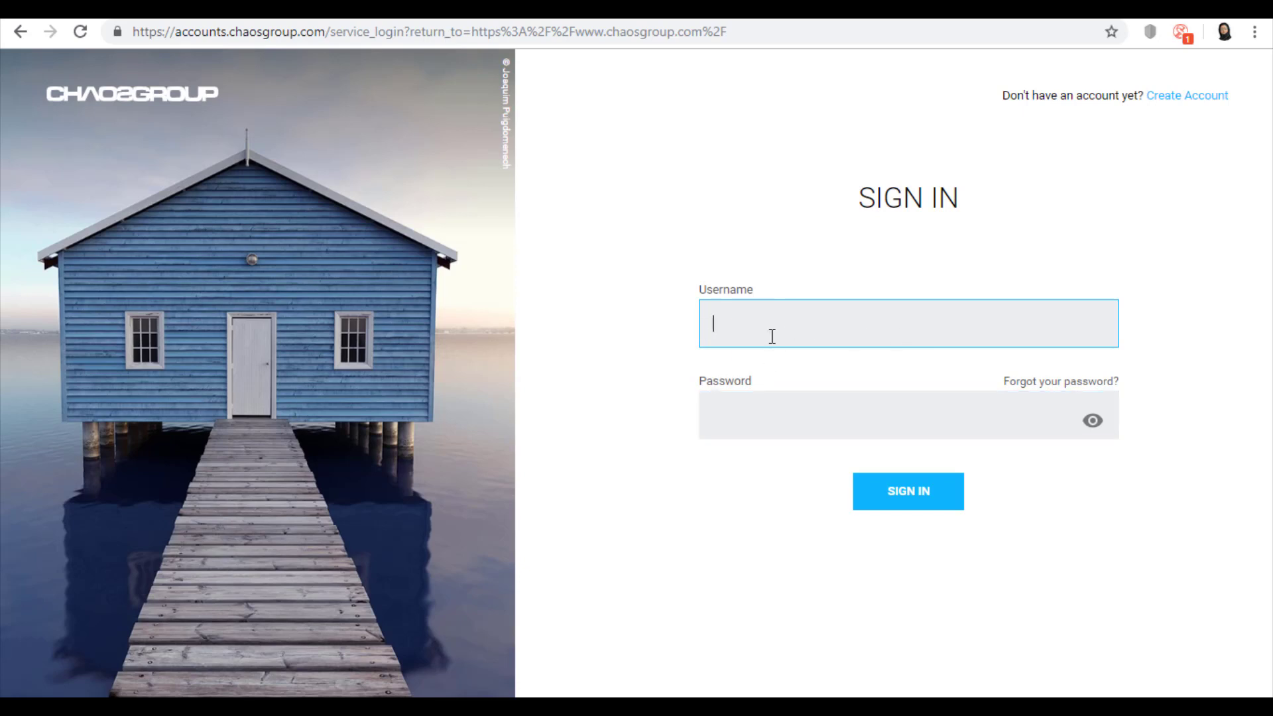
left_click(1175, 99)
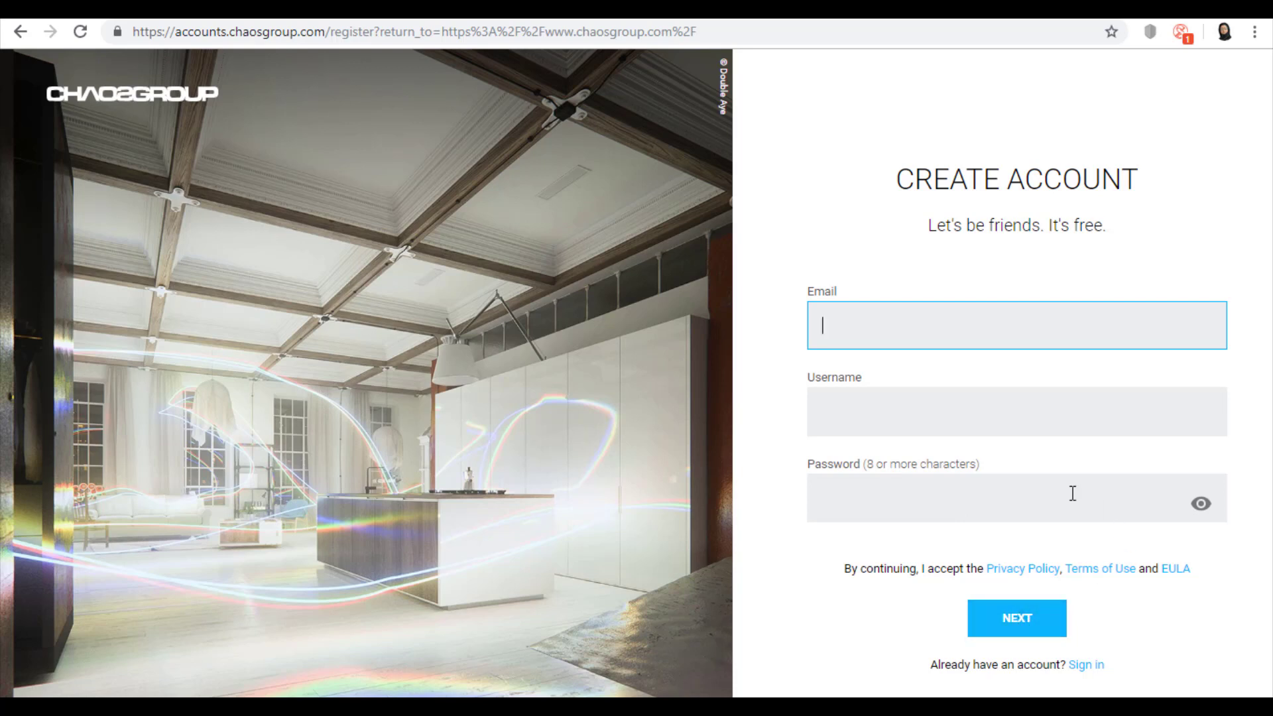
left_click(1087, 665)
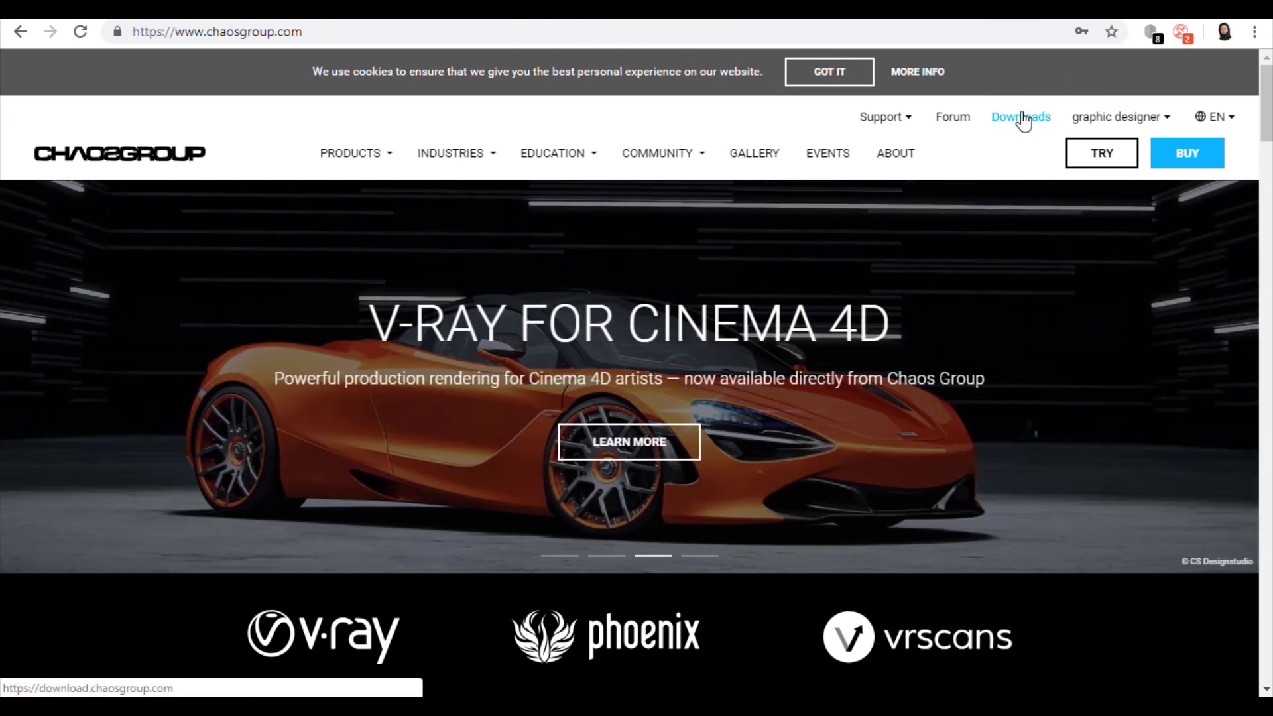
Go to the Chaos Group software downloads and filter the product list to V-Ray.
left_click(1023, 119)
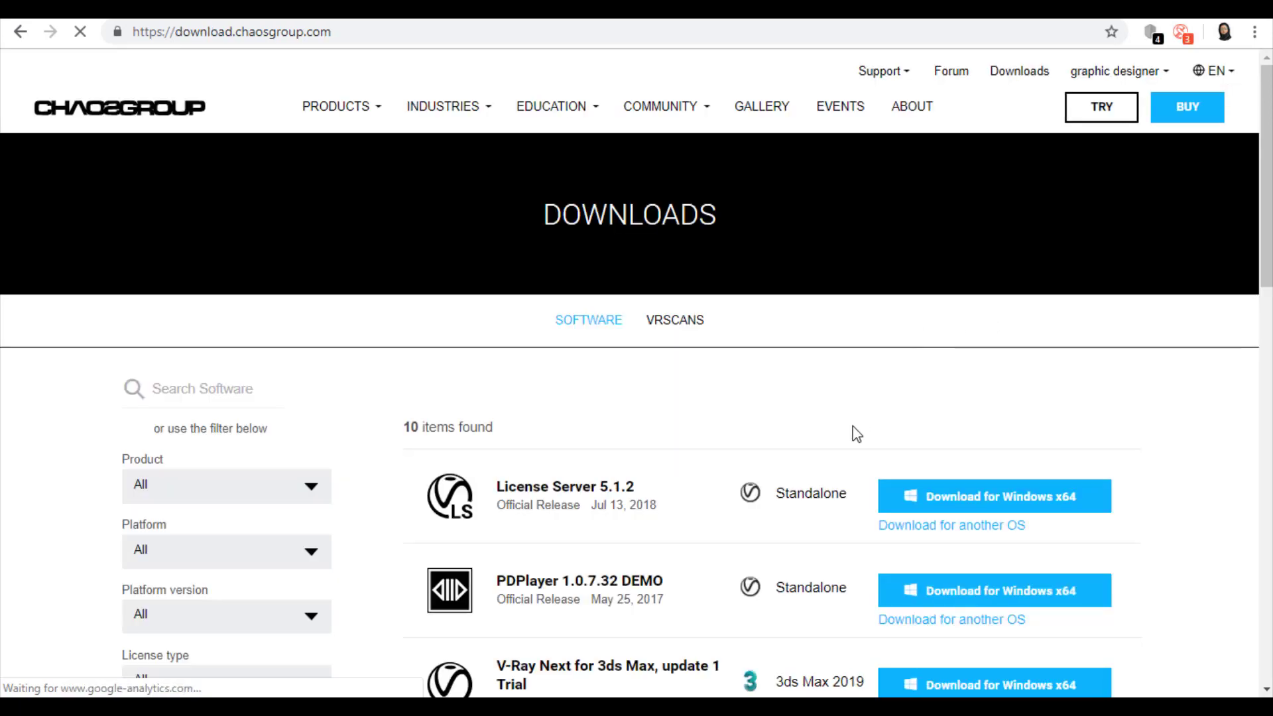
scroll(827, 490, "down", 3)
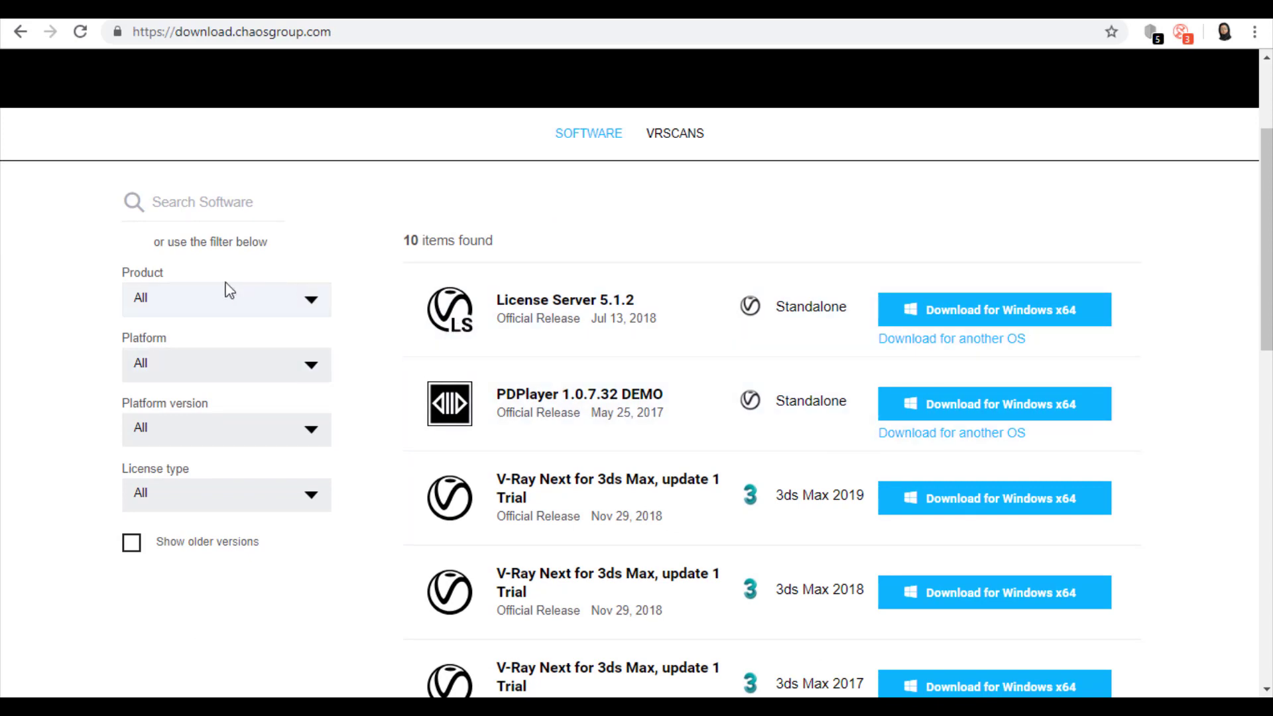
left_click(311, 304)
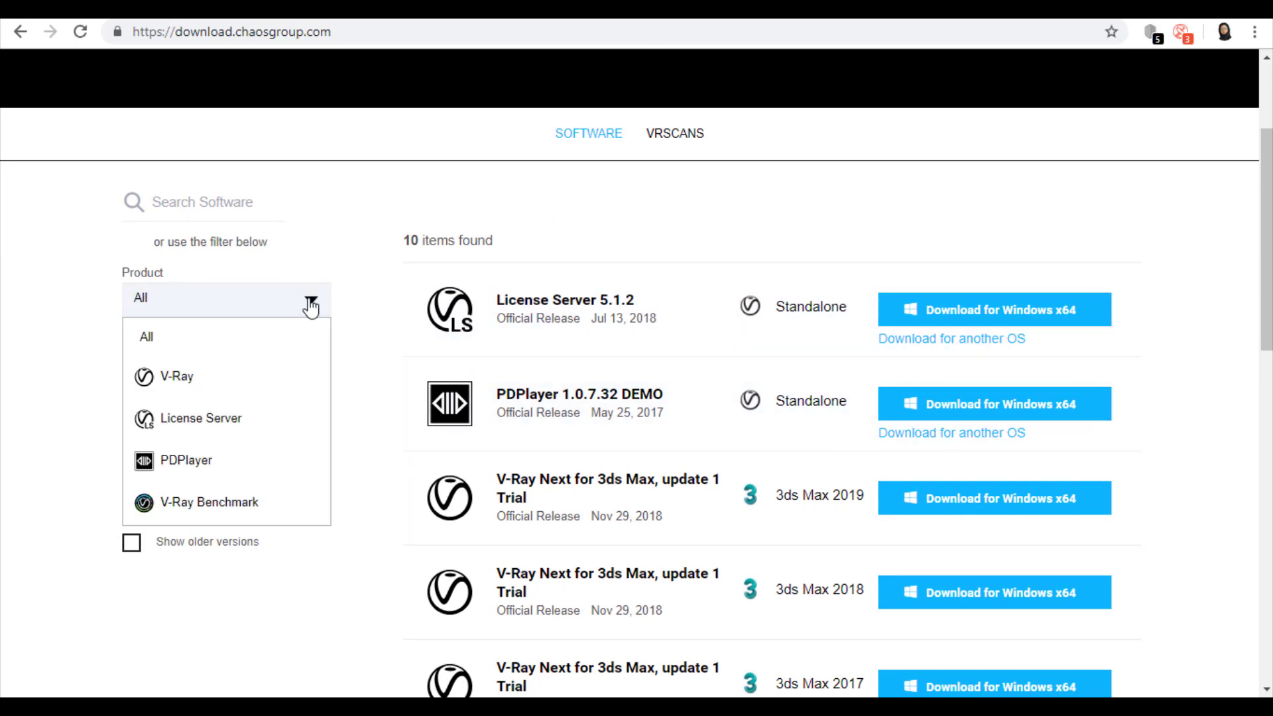
left_click(176, 379)
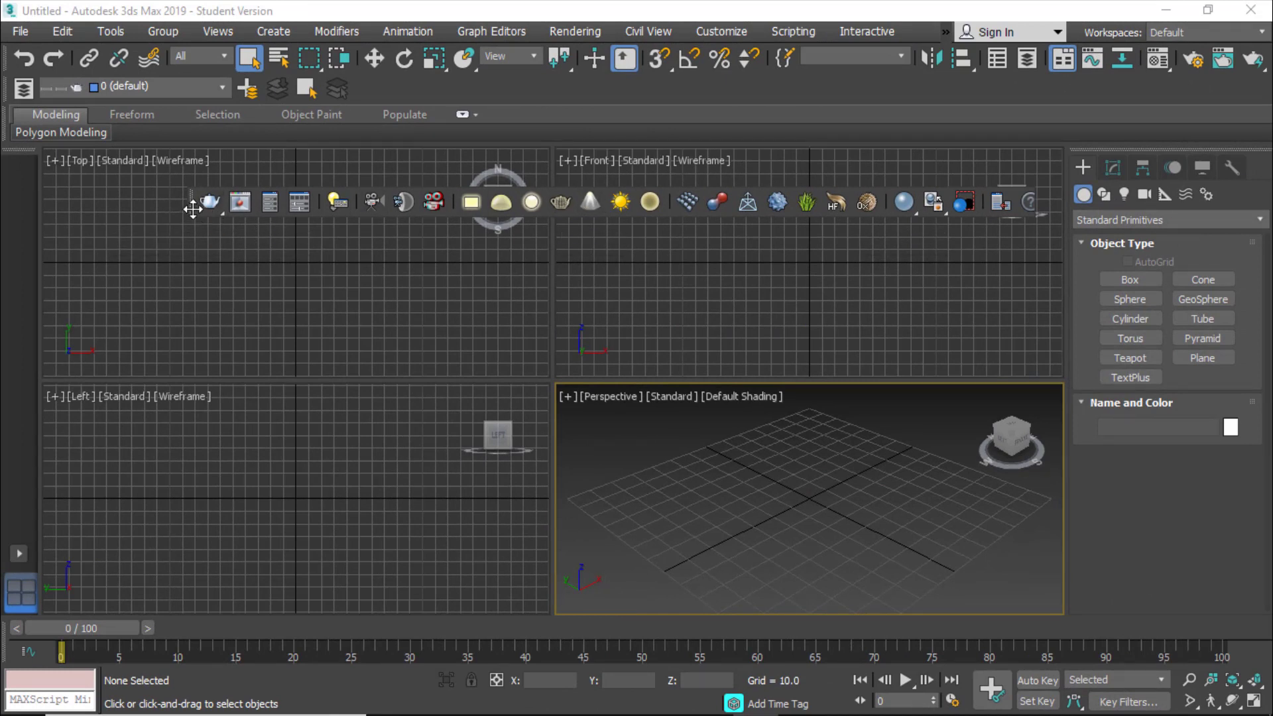
Switch to 3ds Max and dock the floating V-Ray toolbar in the row beneath the main tools.
mouse_move(193, 209)
left_mouse_down()
mouse_move(176, 233)
mouse_move(207, 255)
mouse_move(147, 256)
left_mouse_up()
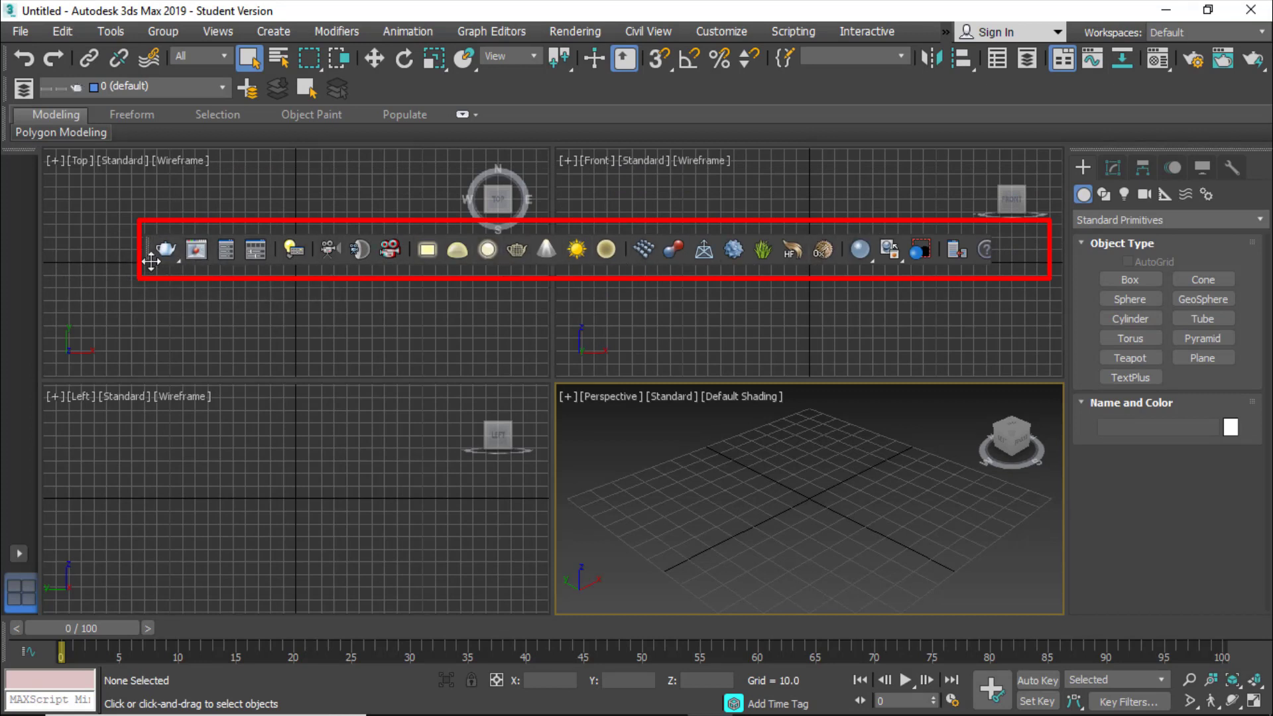
left_click_drag(151, 262, 305, 91)
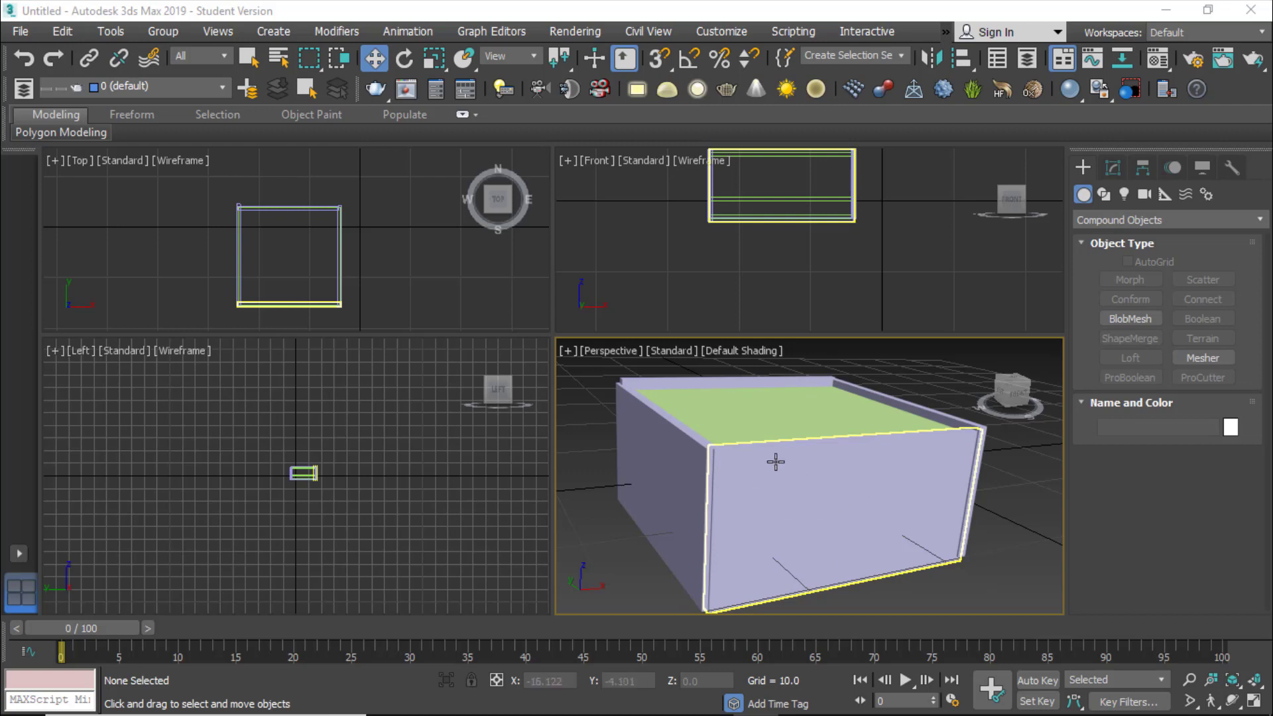
Draw a rectangle spline about 9.4 wide and 4.2 long in the Front view, within the room's front wall.
left_click(1103, 193)
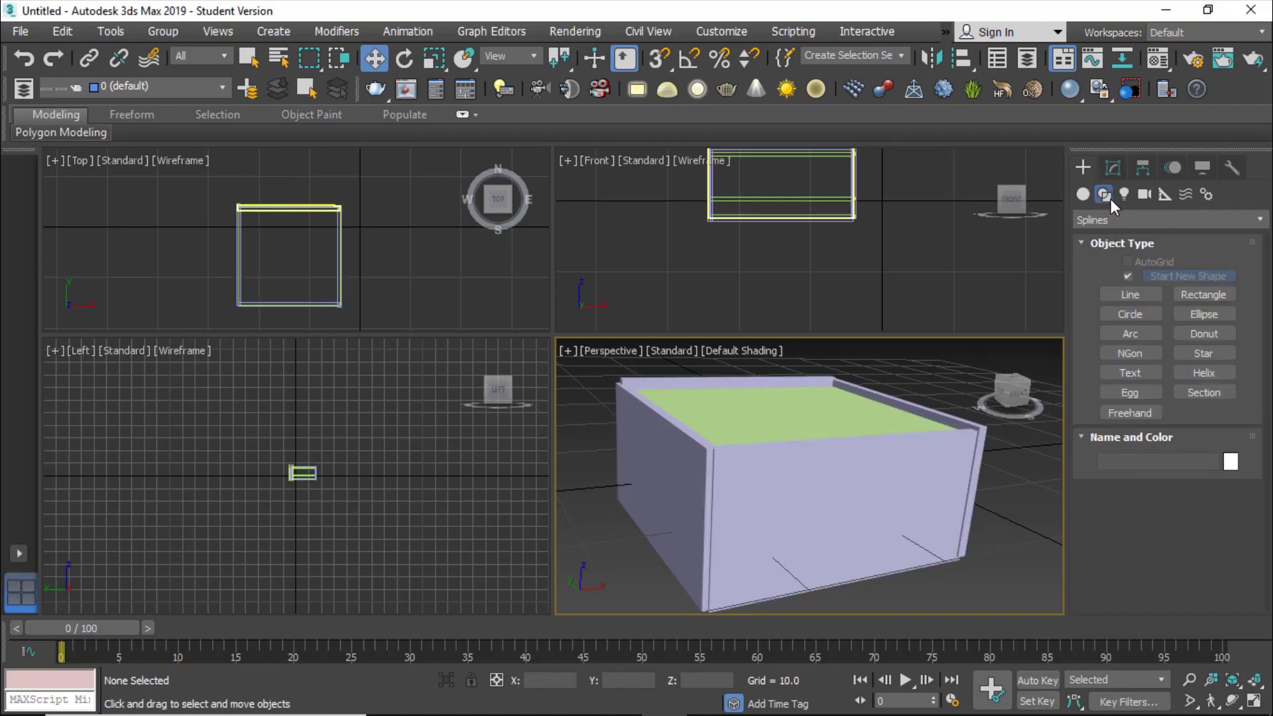
left_click(1198, 295)
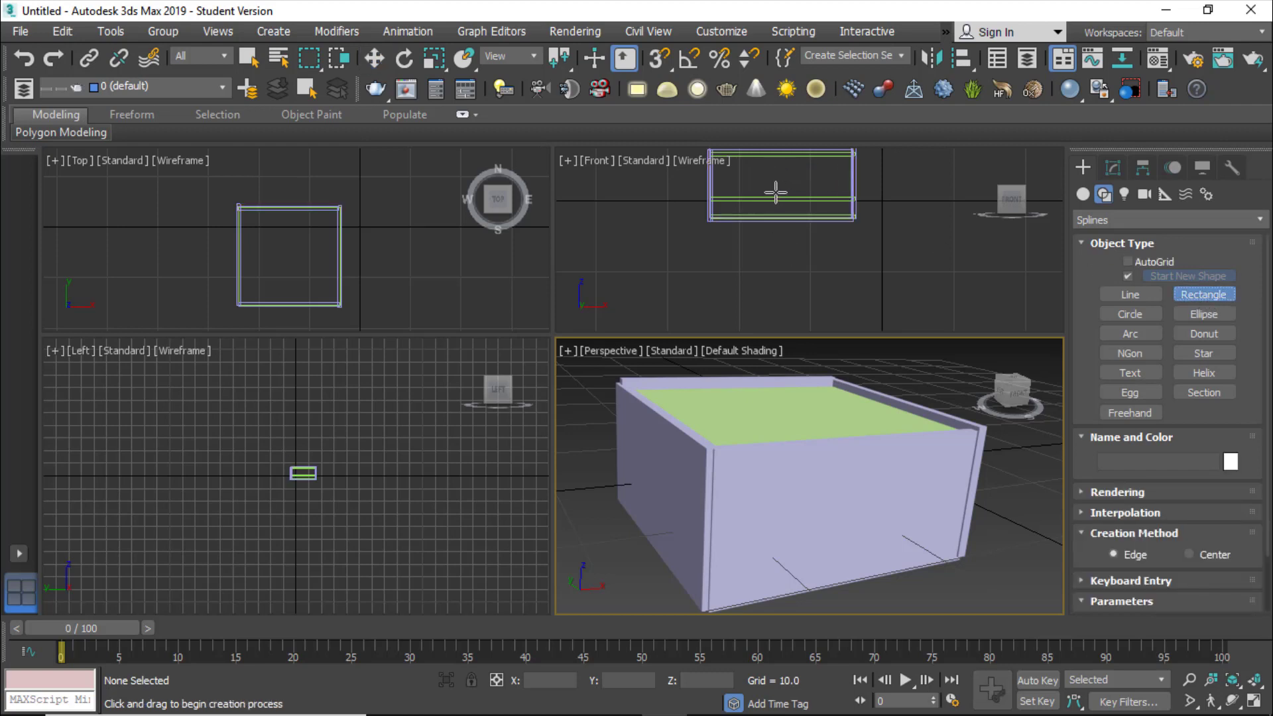
middle_click_drag(776, 193, 776, 237)
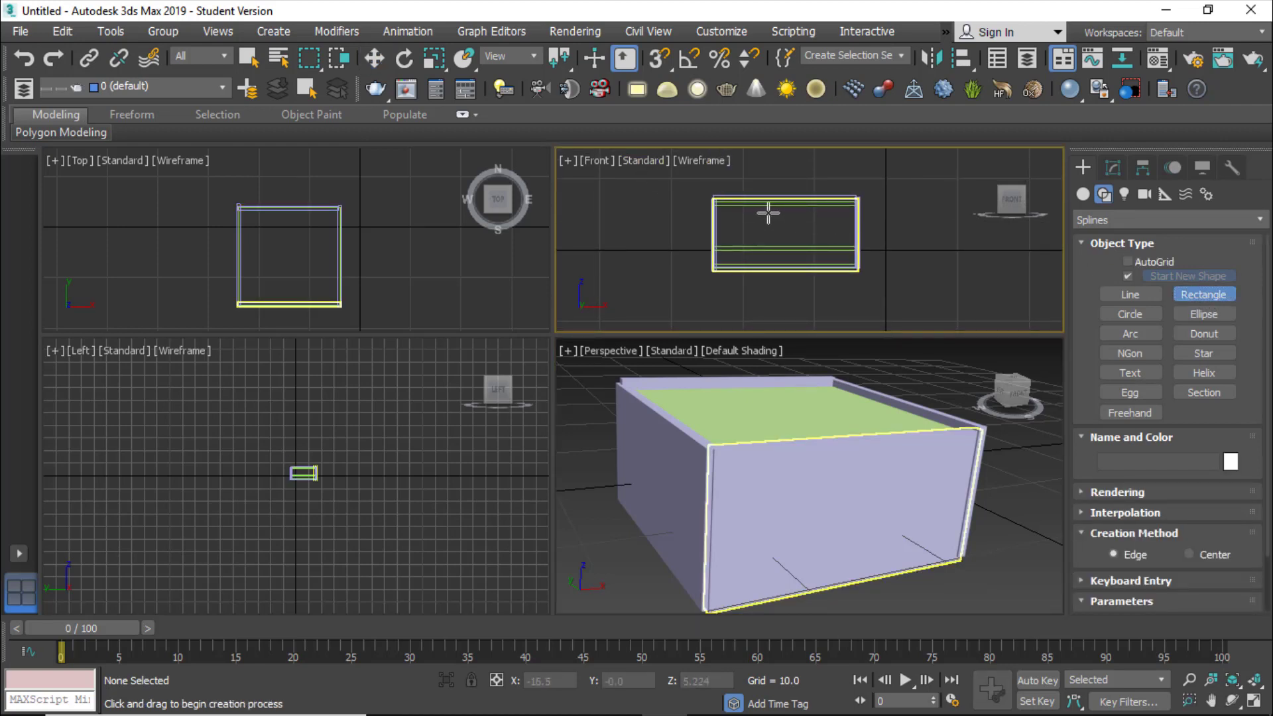
left_click_drag(750, 214, 820, 244)
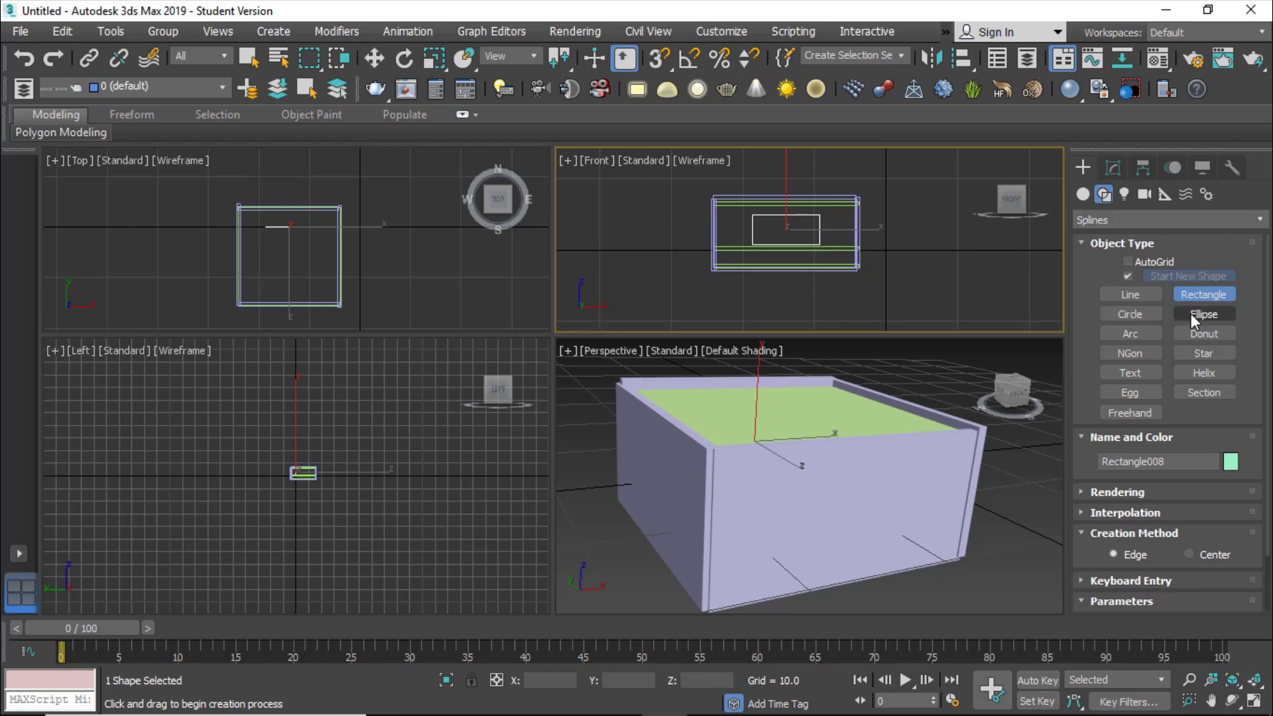
Apply an Extrude modifier with an amount of 10 to the new rectangle.
left_click(1115, 173)
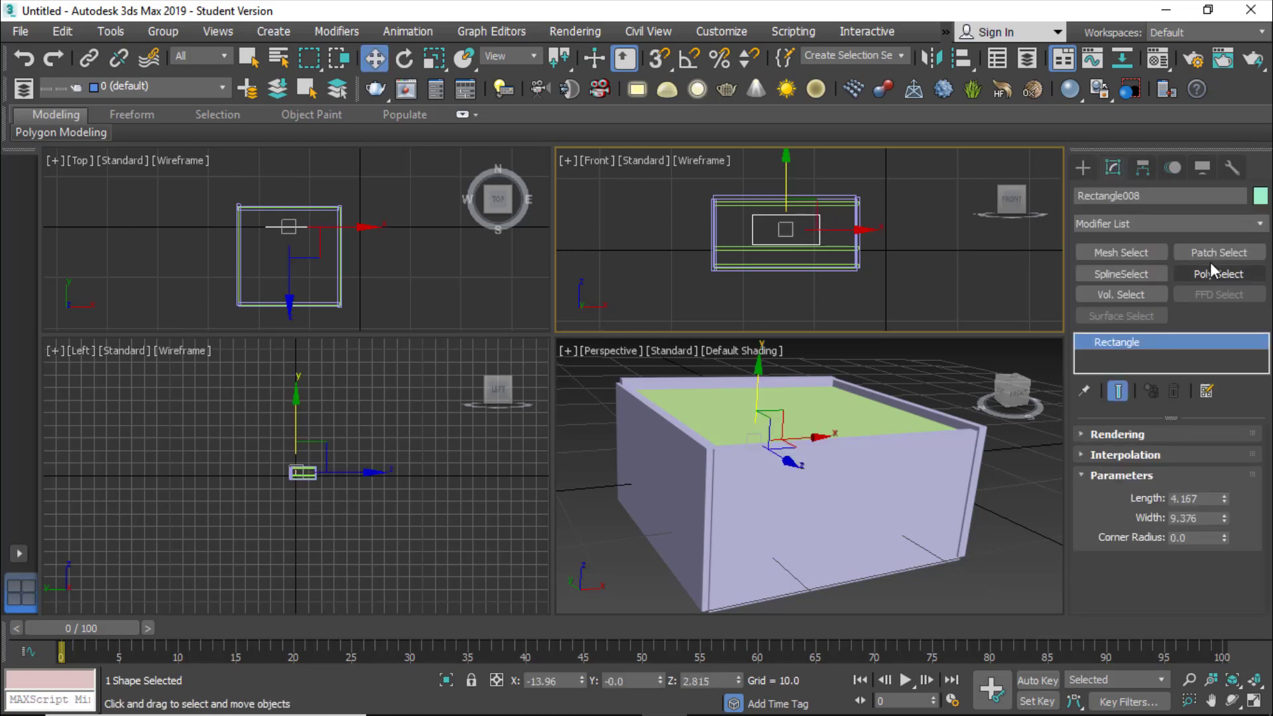
left_click(1234, 222)
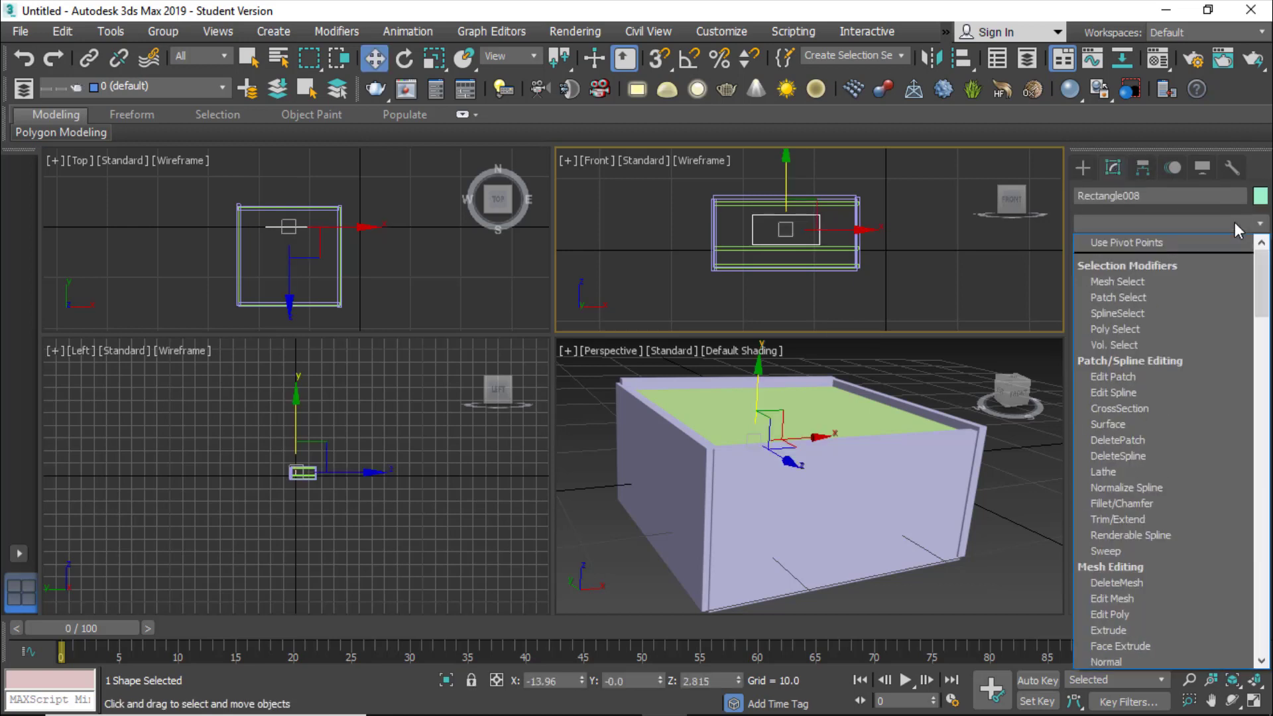
left_click(1122, 633)
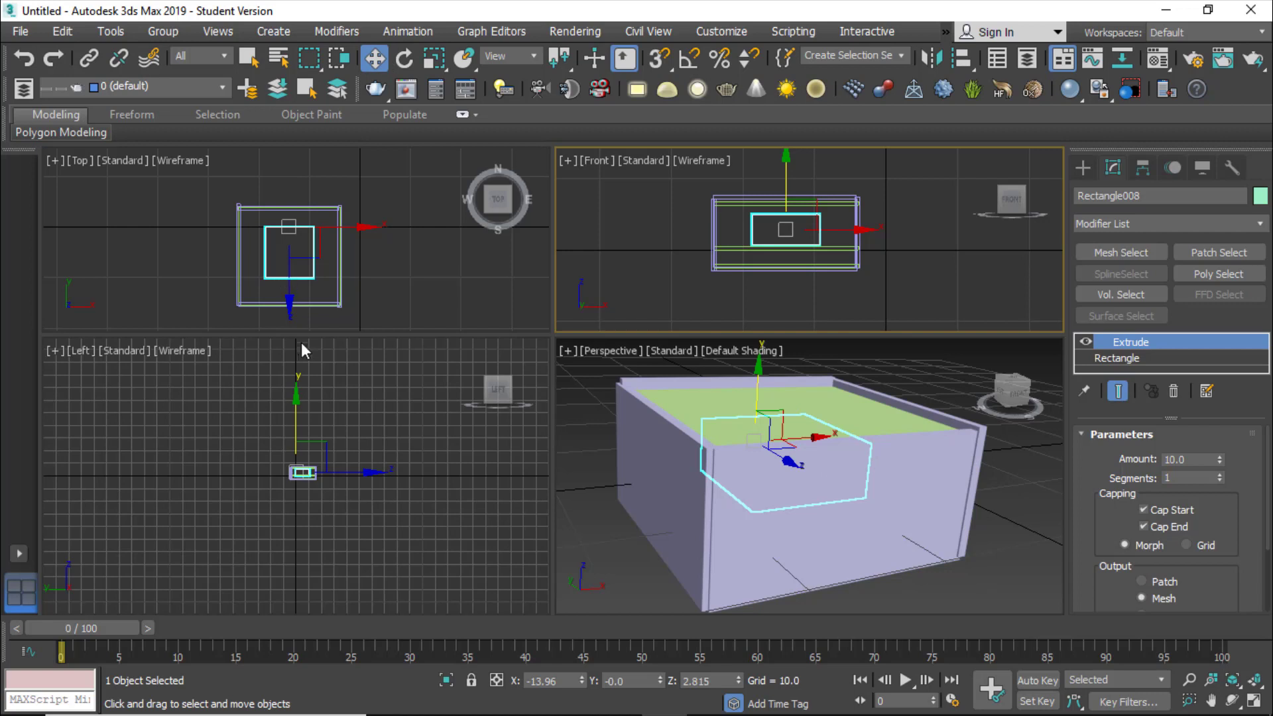
Move the extruded block along Y to about -10.3 in the Top view so it passes through the front wall.
left_click_drag(301, 336, 301, 421)
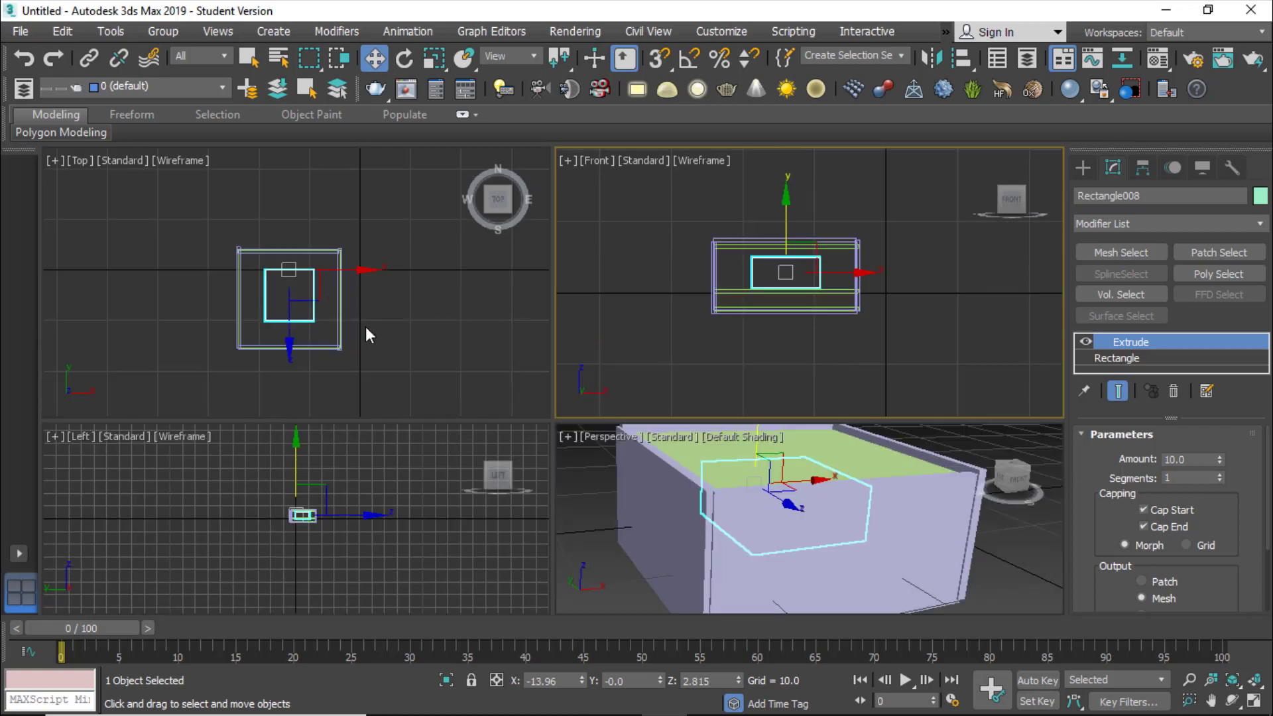
left_click(369, 335)
left_click(312, 294)
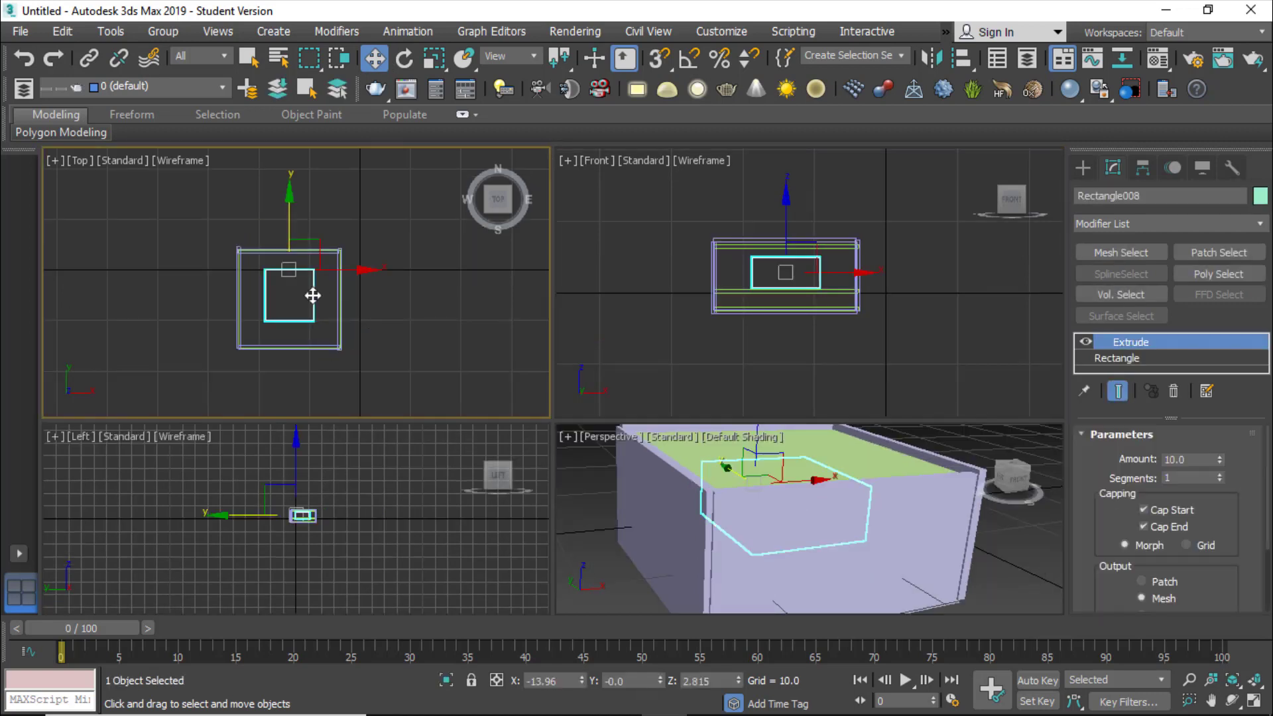
left_click_drag(293, 236, 296, 285)
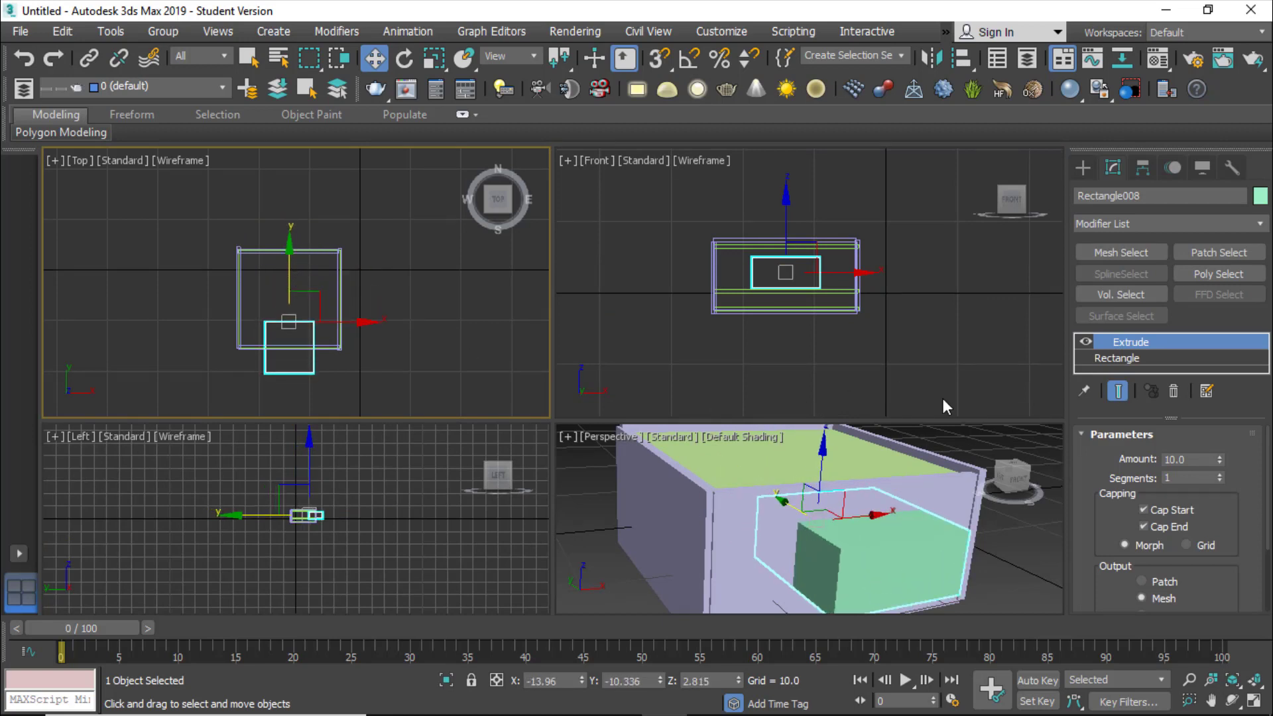
left_click_drag(882, 421, 885, 355)
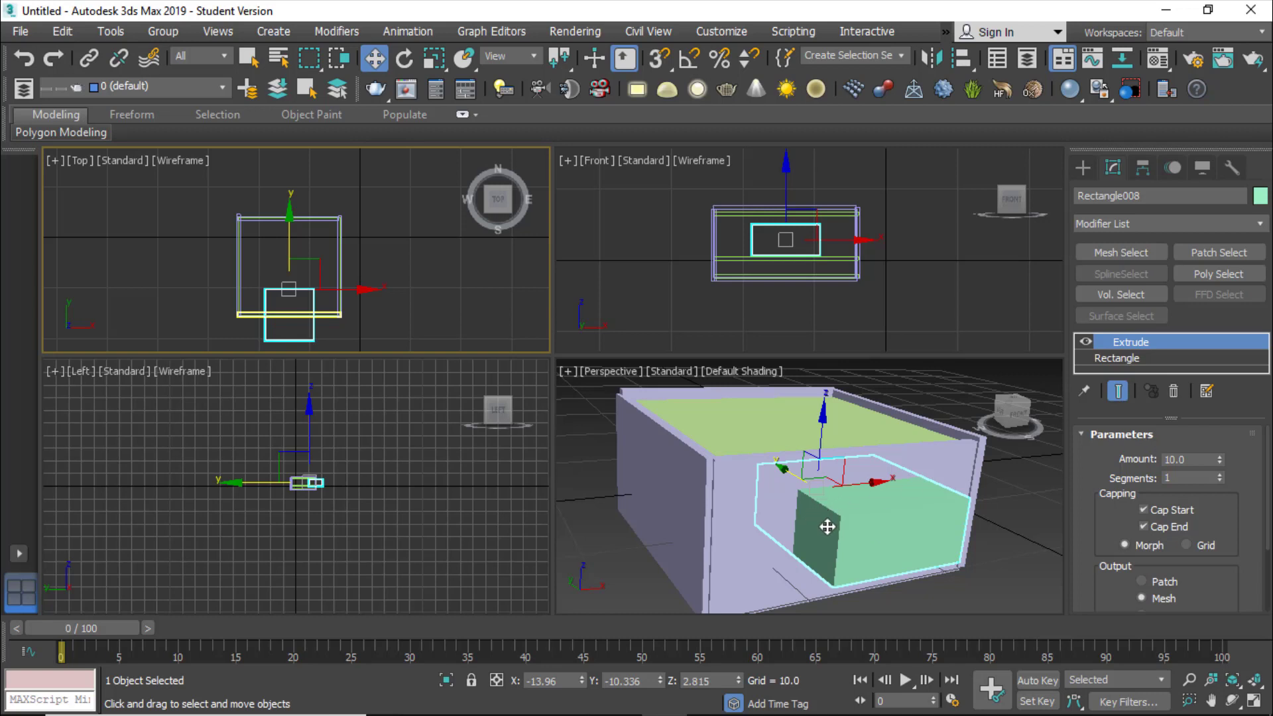
left_click(991, 476)
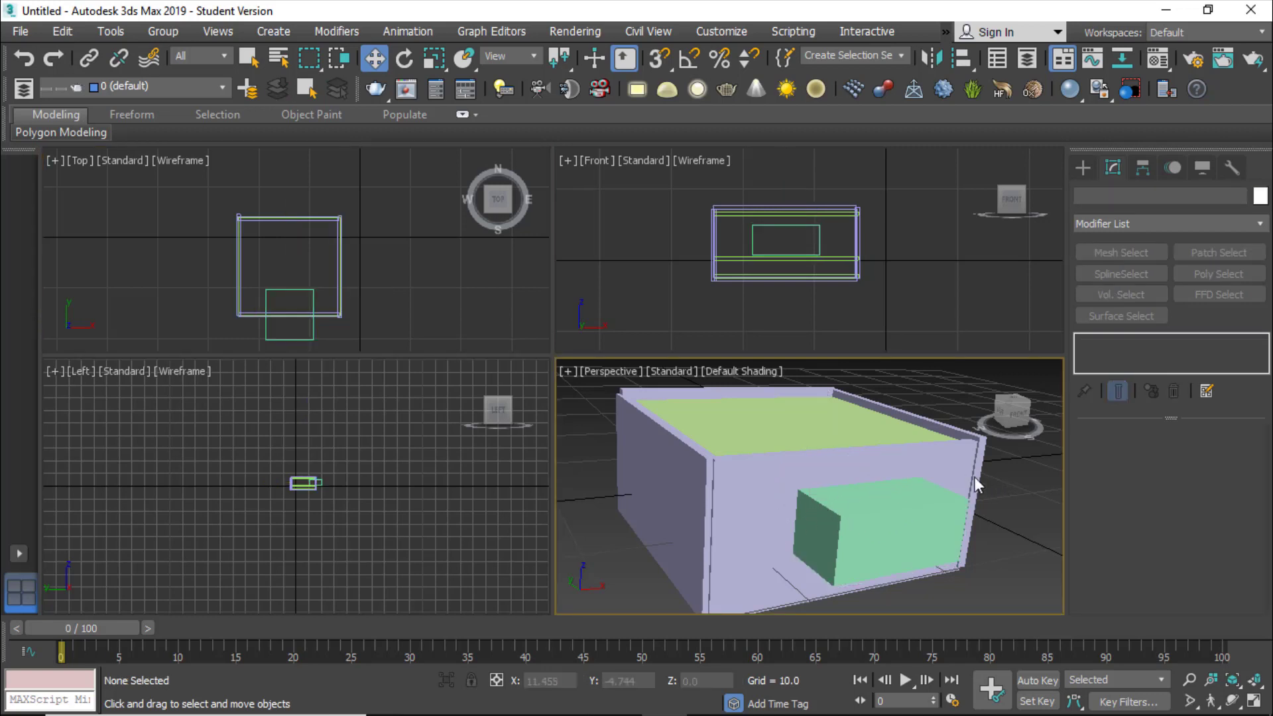
Cut a window opening in the front wall with a ProBoolean compound object, picking the extruded block as the operand.
left_click(745, 502)
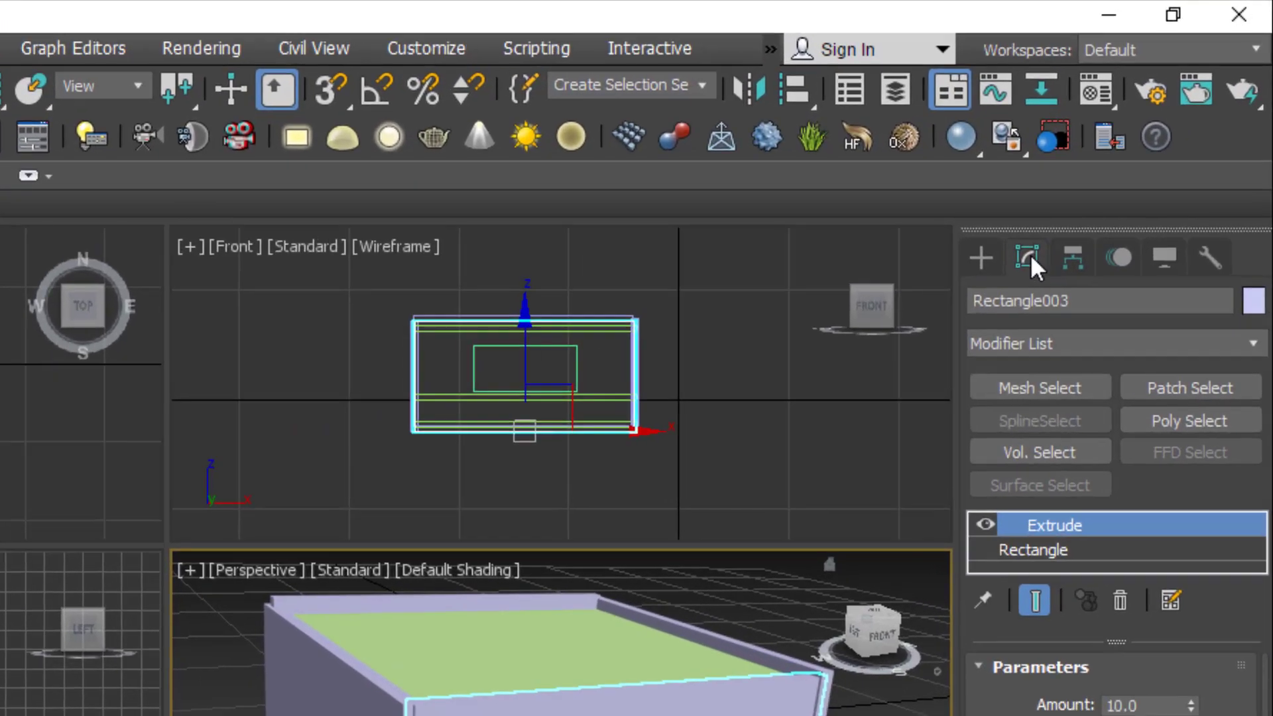
left_click(1082, 167)
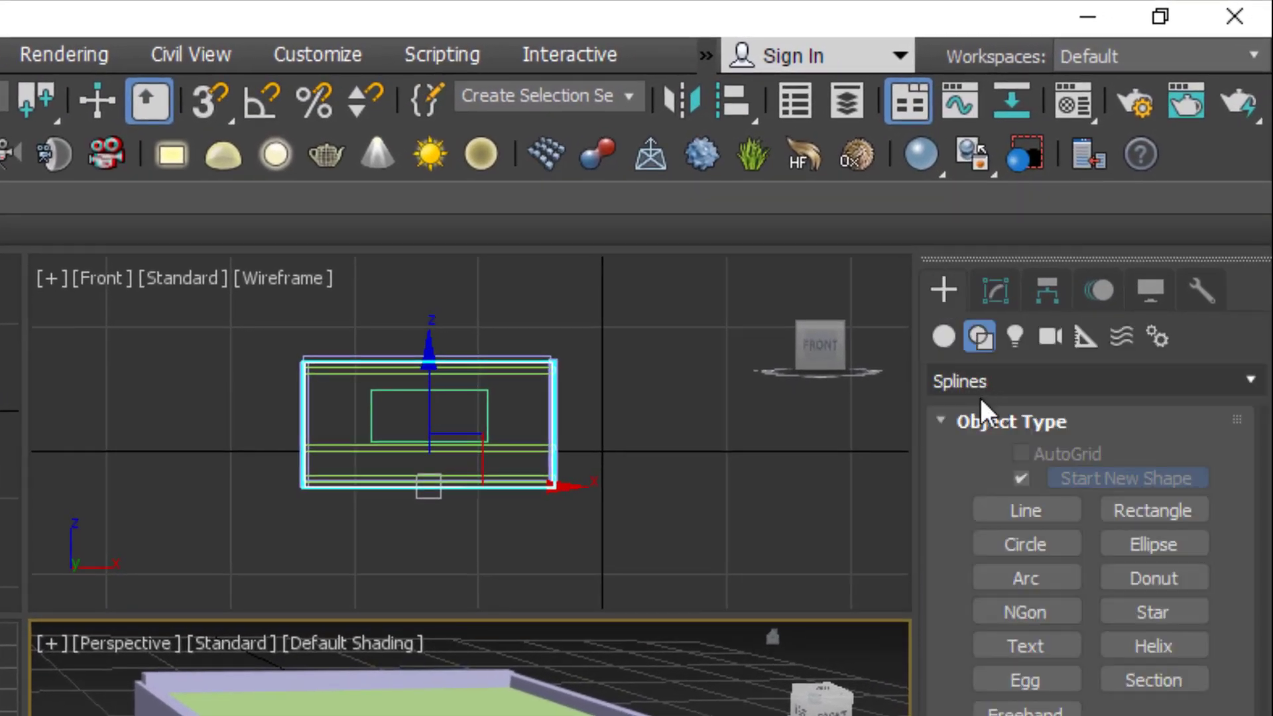
left_click(948, 343)
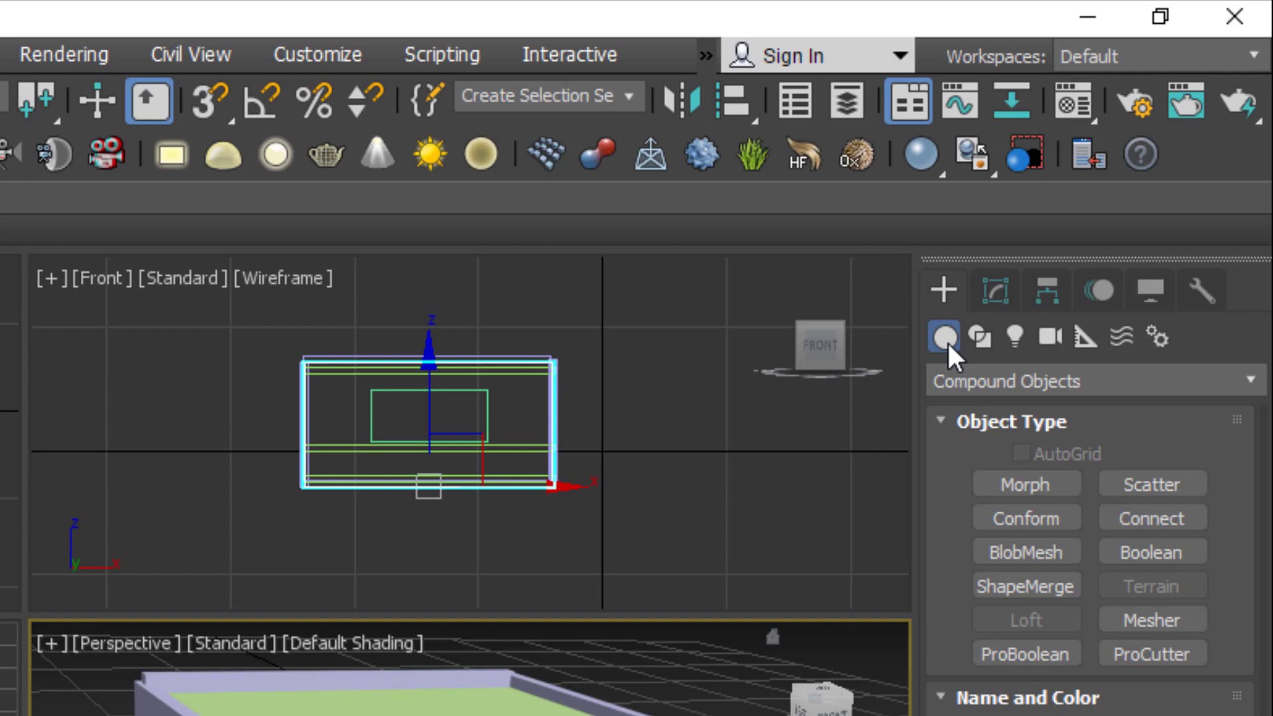
left_click(1238, 377)
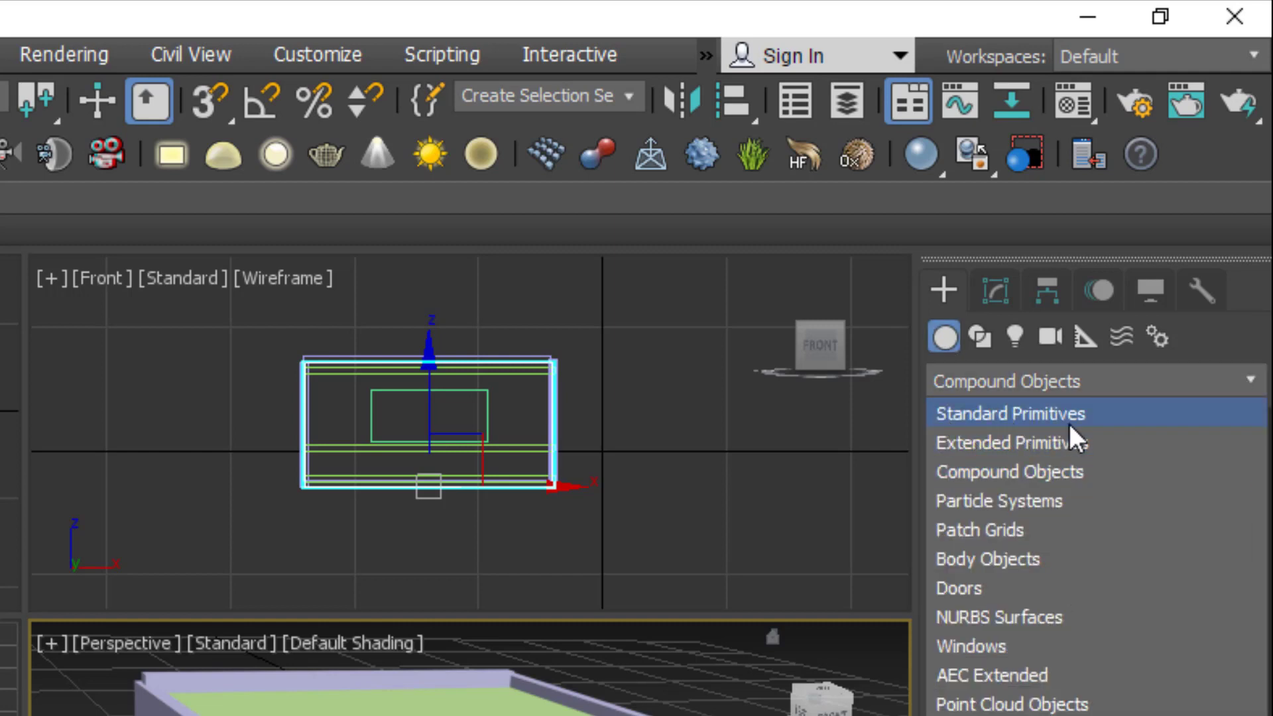
left_click(1049, 475)
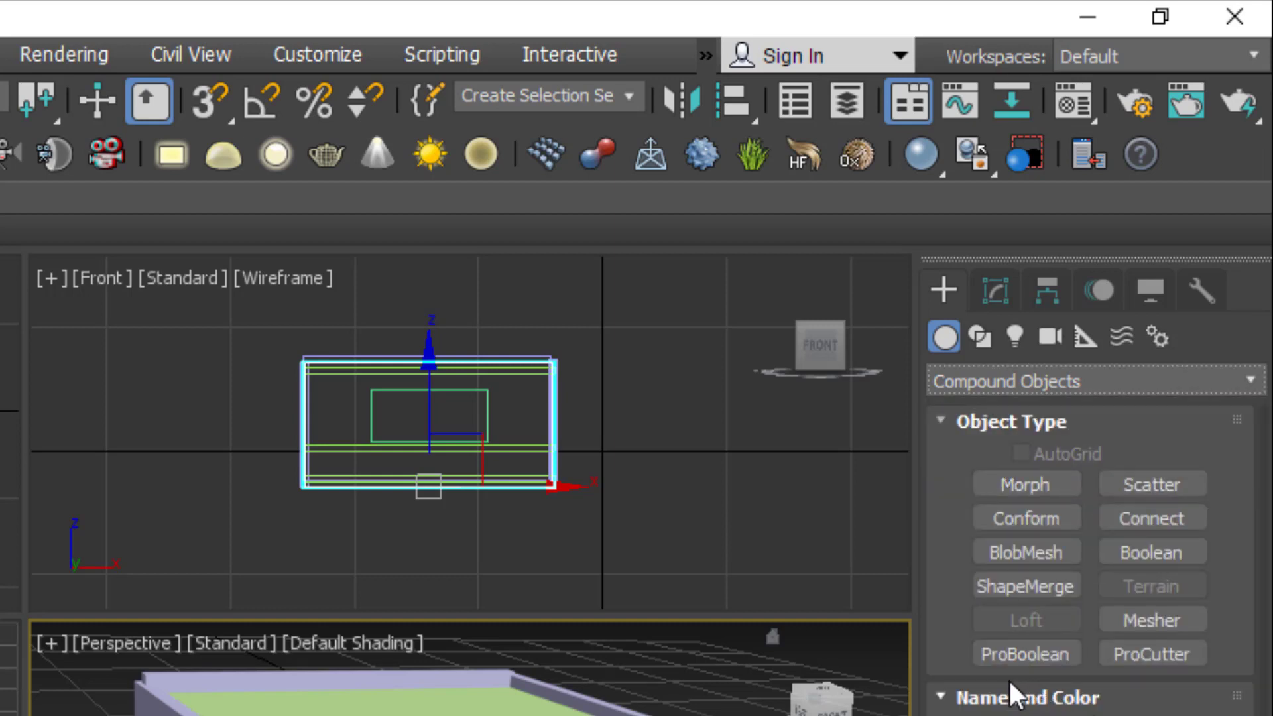
left_click(1034, 657)
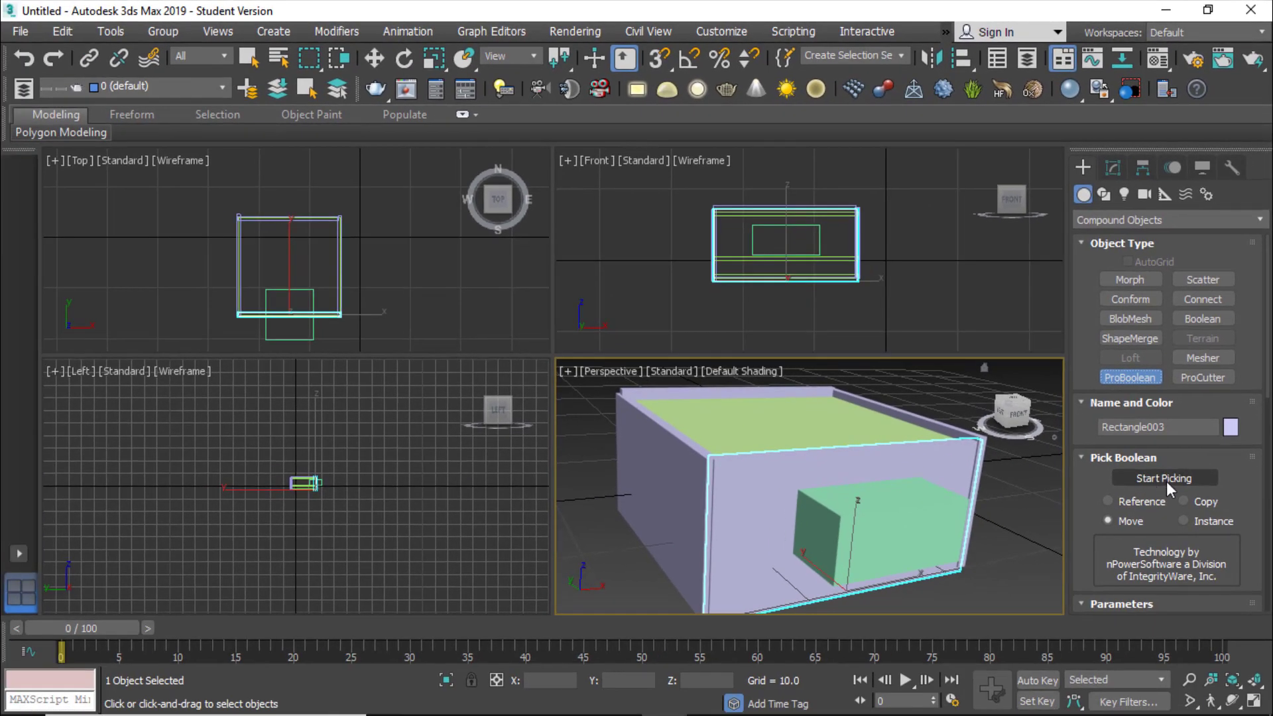
left_click(1168, 480)
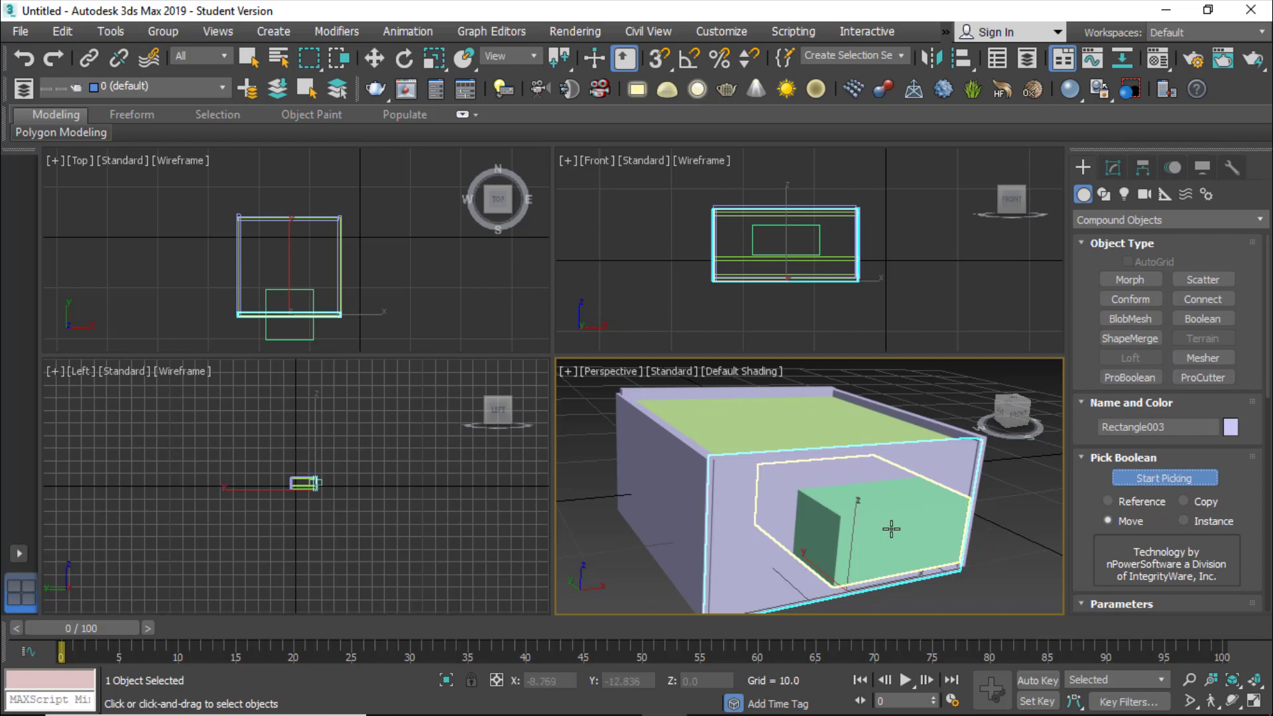
left_click(891, 528)
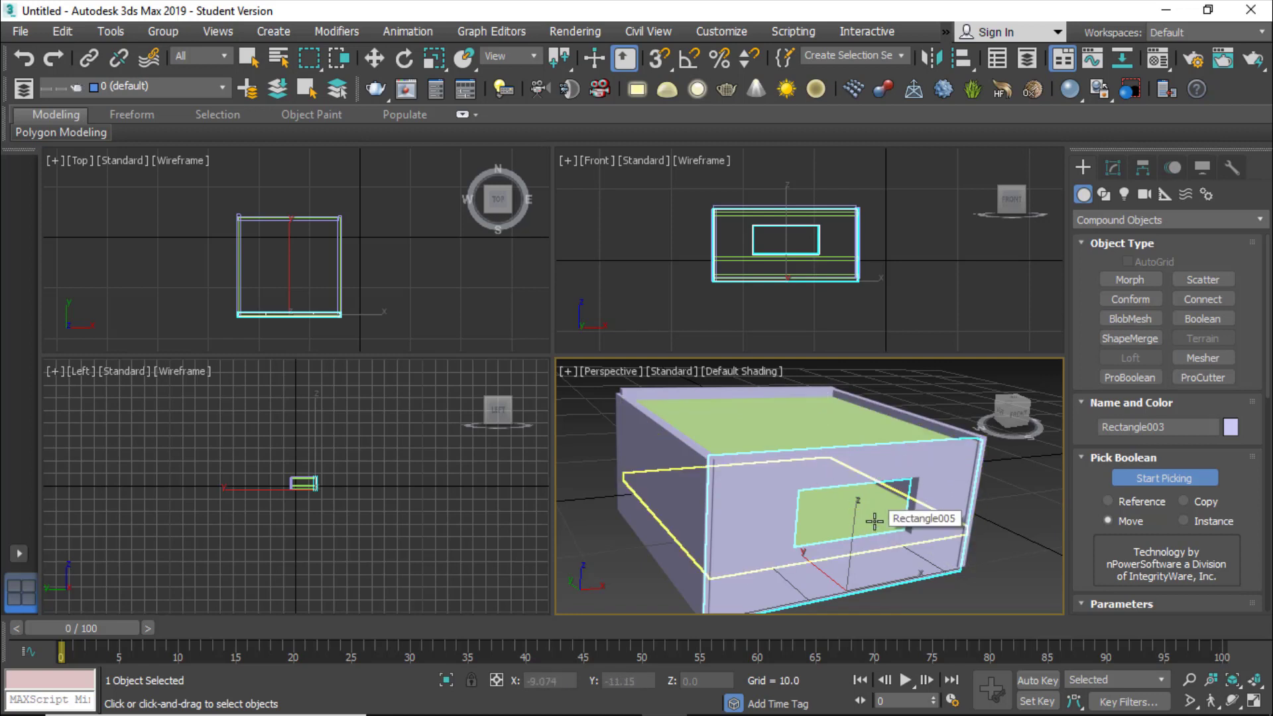
left_click(908, 515)
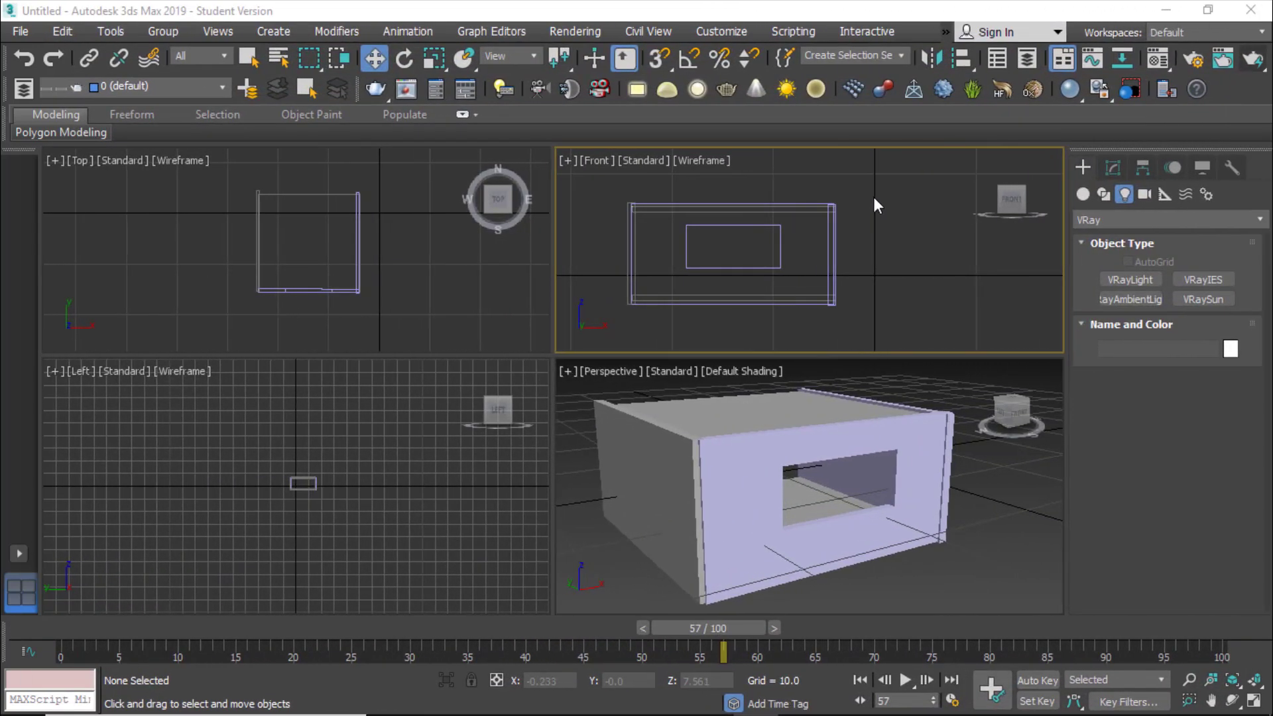
Assign a VRayMtl material from the first sample slot to all six room objects, with shaded material display in the viewport.
left_click_drag(875, 186, 610, 323)
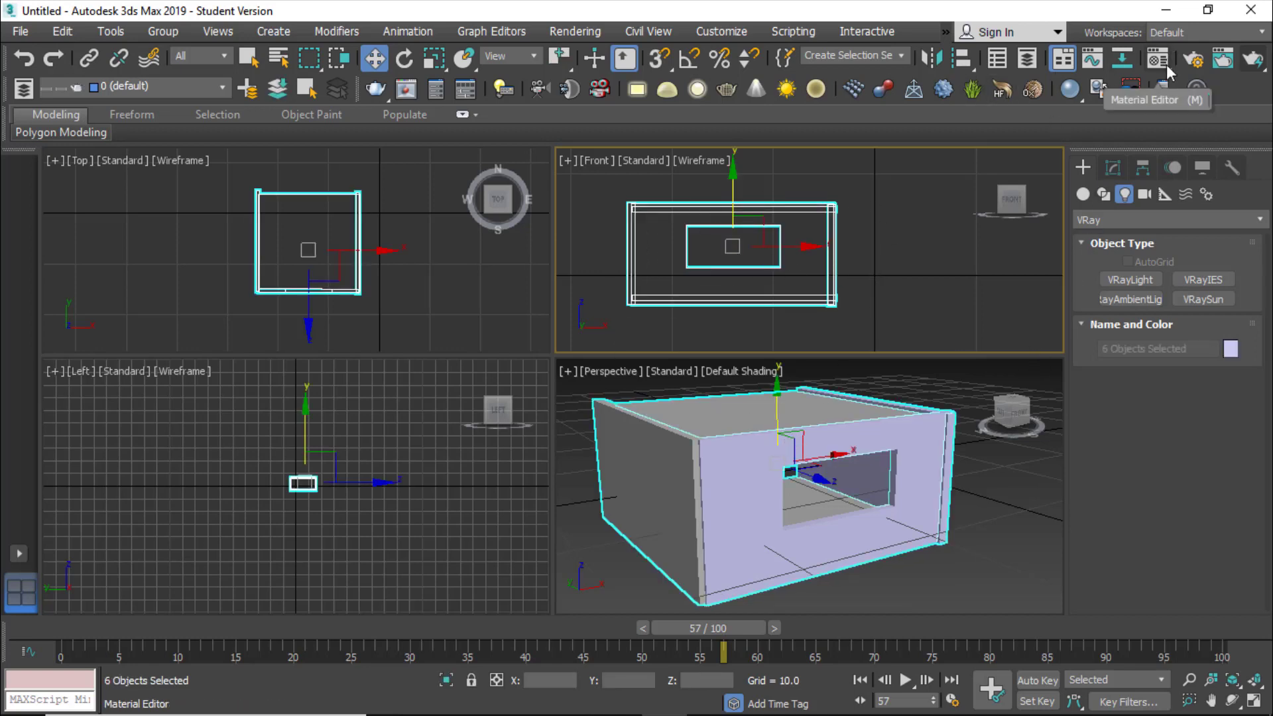
key("m")
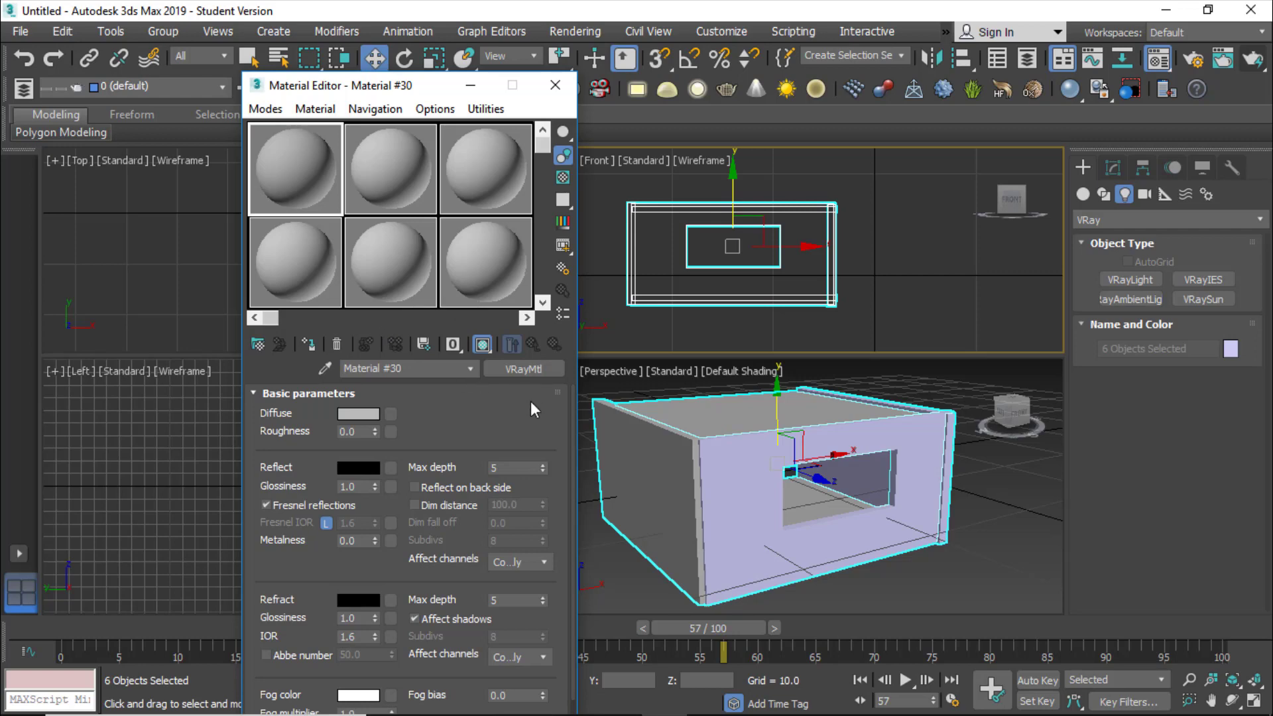
left_click(523, 368)
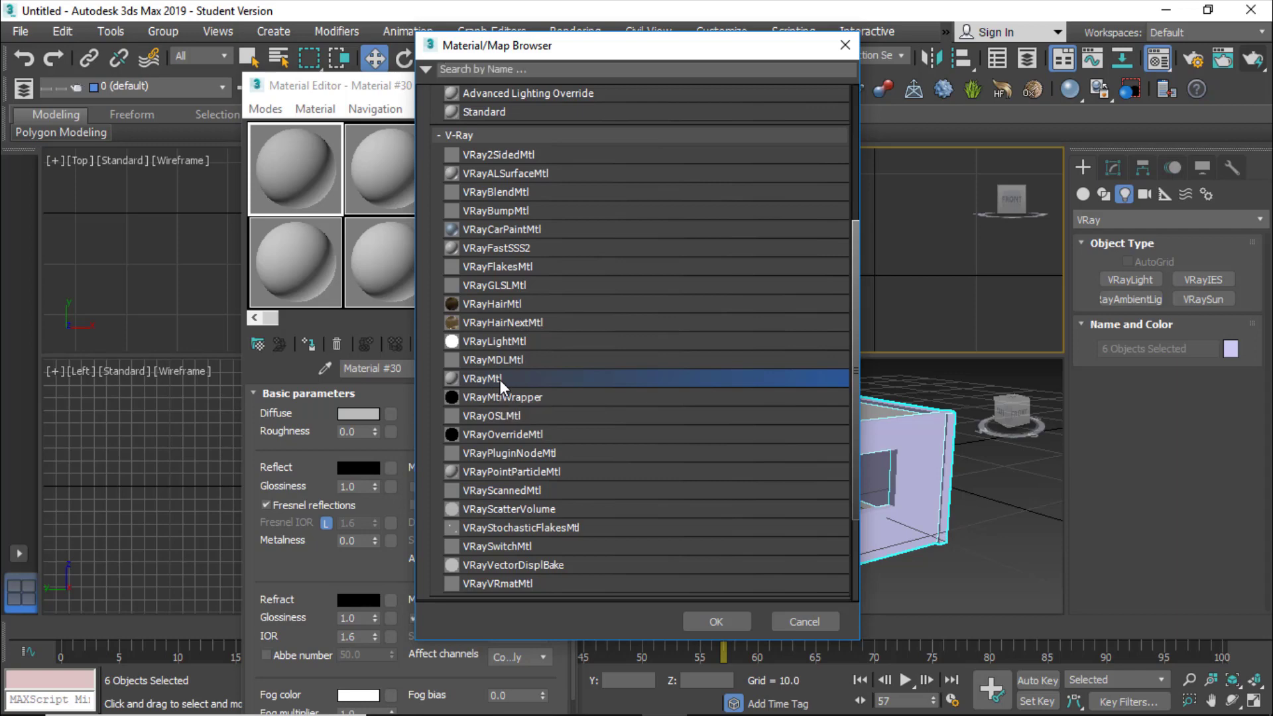
left_click(726, 617)
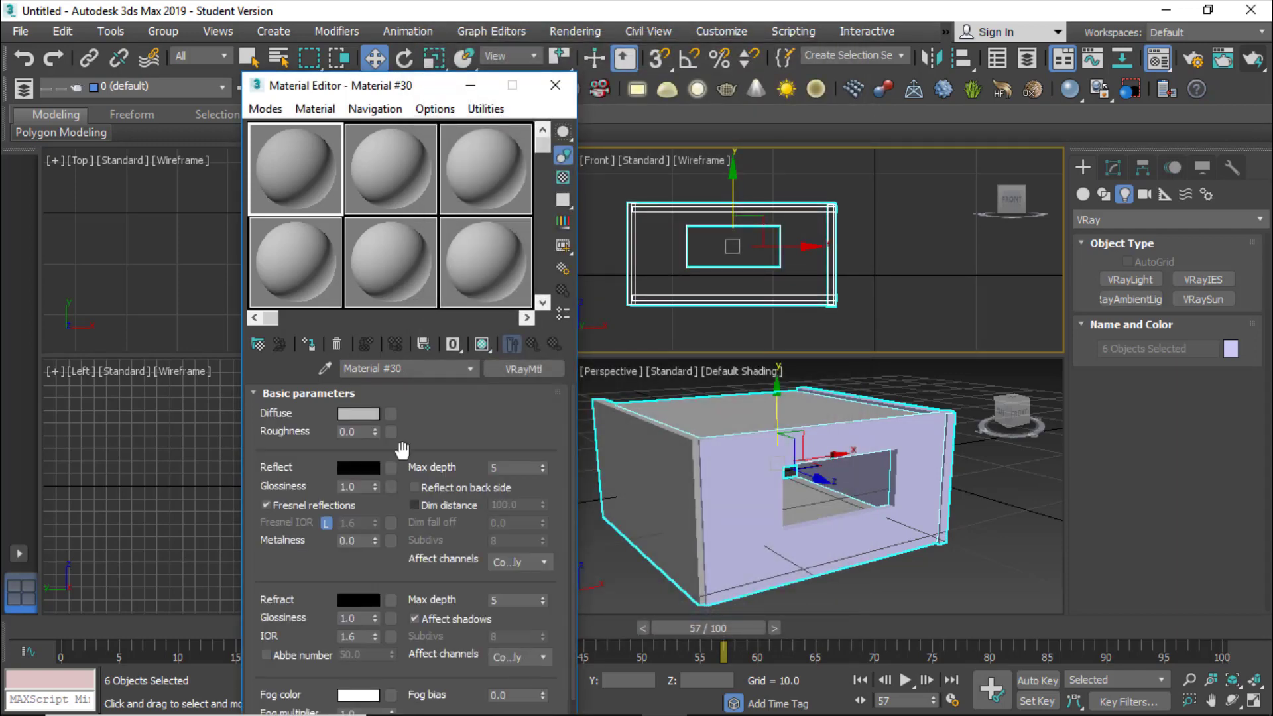
left_click(483, 351)
left_click(308, 344)
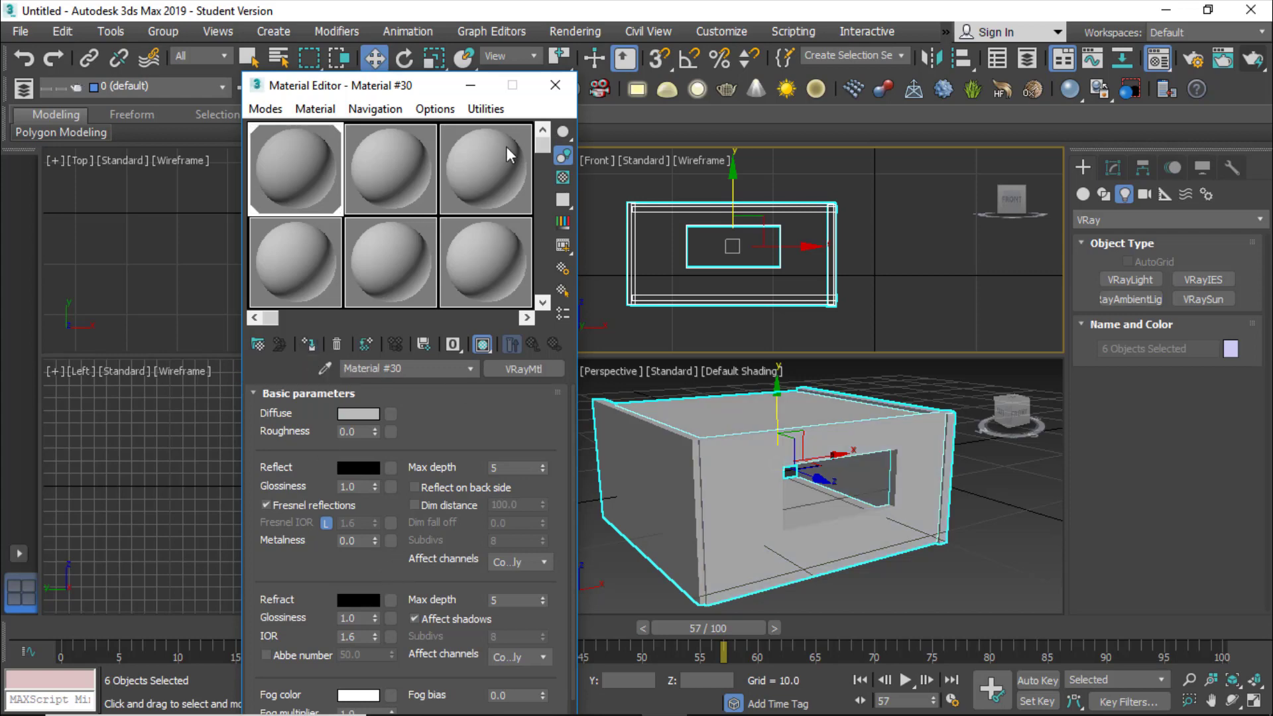
left_click(555, 86)
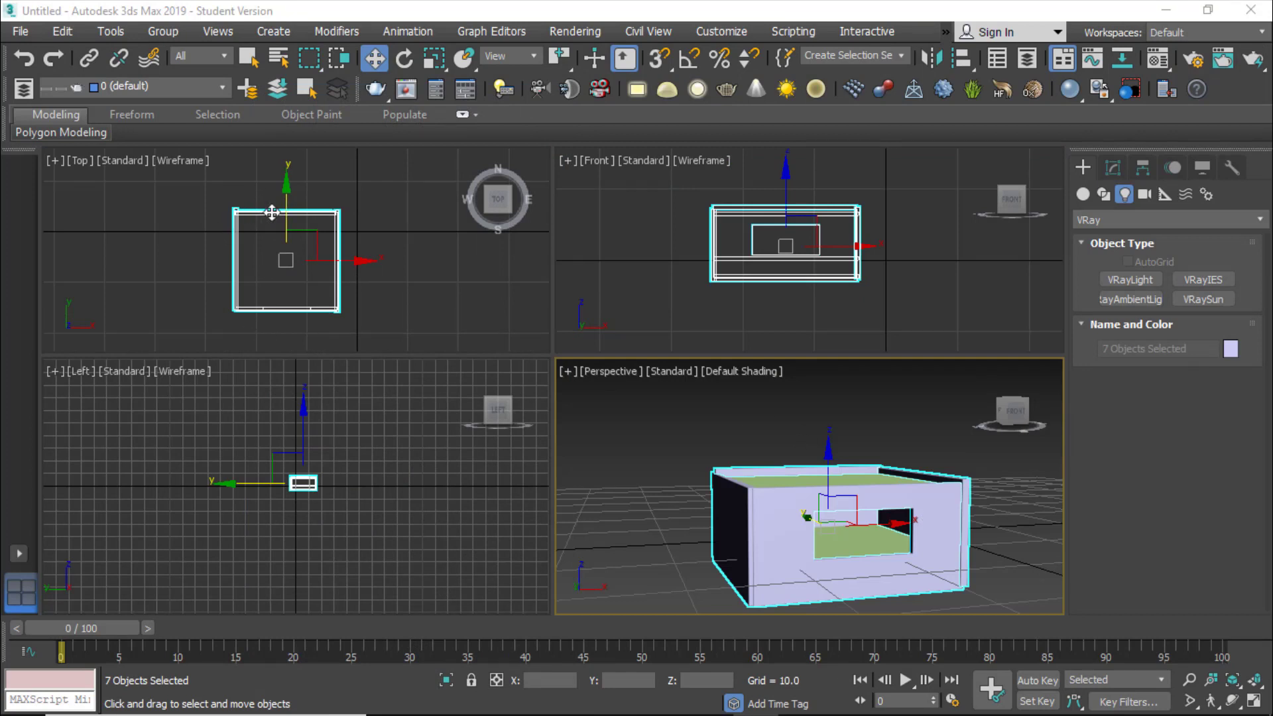
scroll(254, 220, "up", 5)
left_click(238, 221)
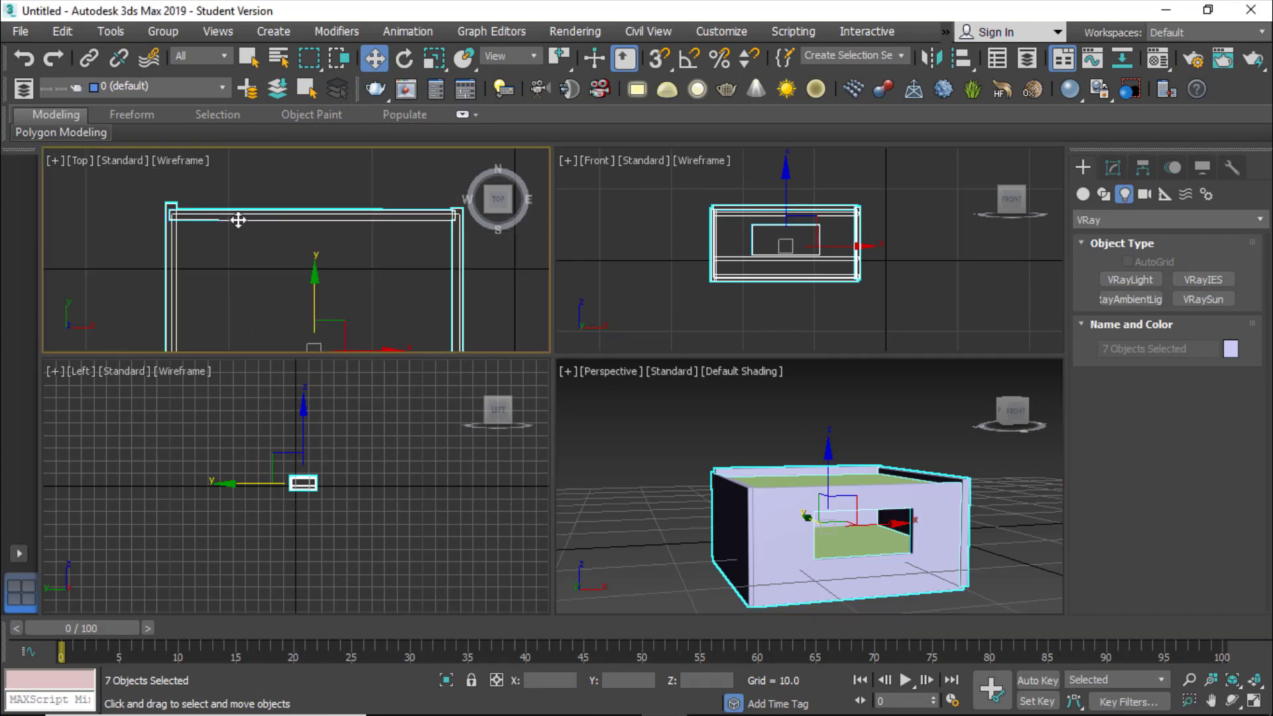
left_click(279, 259)
scroll(270, 257, "down", 3)
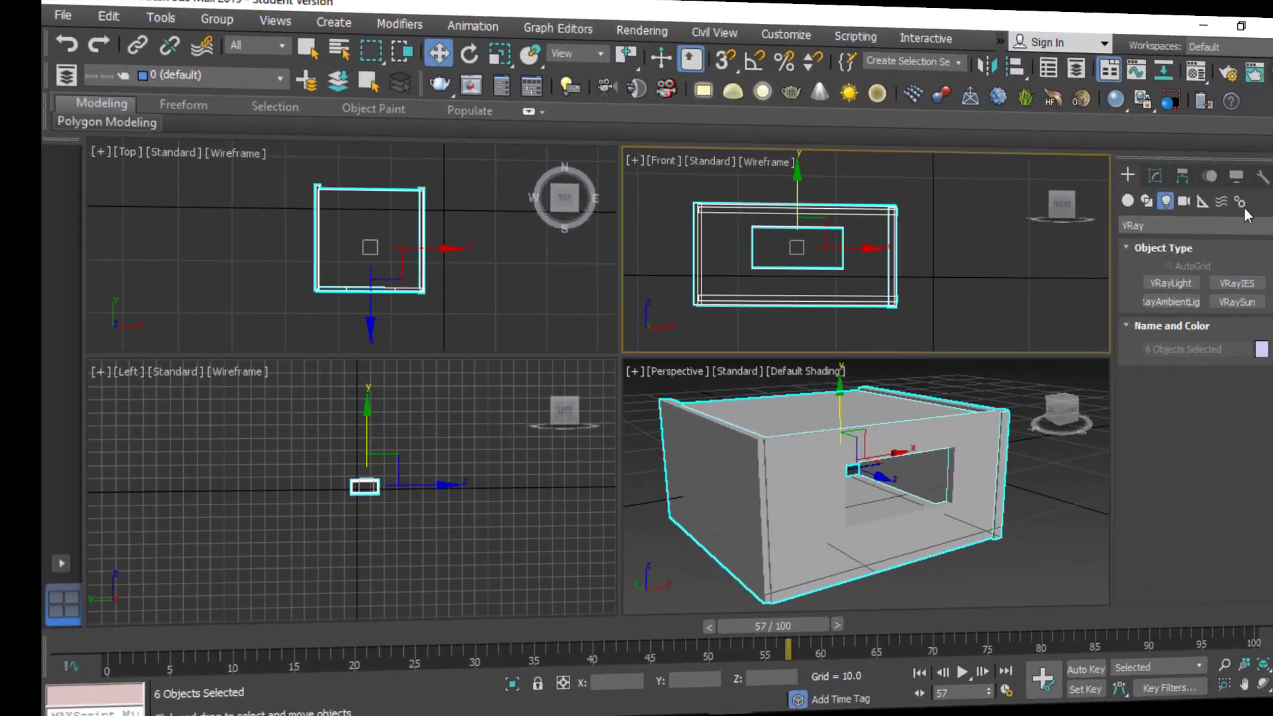
Create a VRayPhysicalCamera in the Top view, from behind the open back of the room towards the window wall, target distance about 24.7.
left_click(1145, 194)
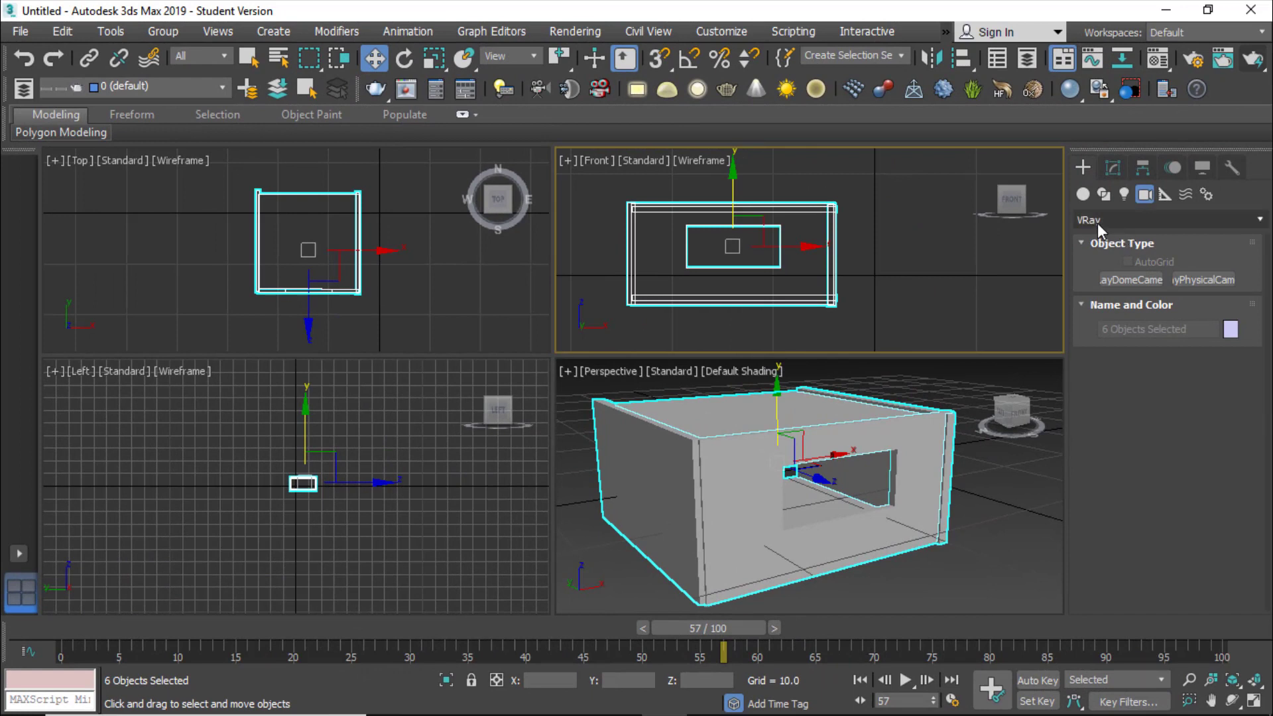
left_click(1260, 220)
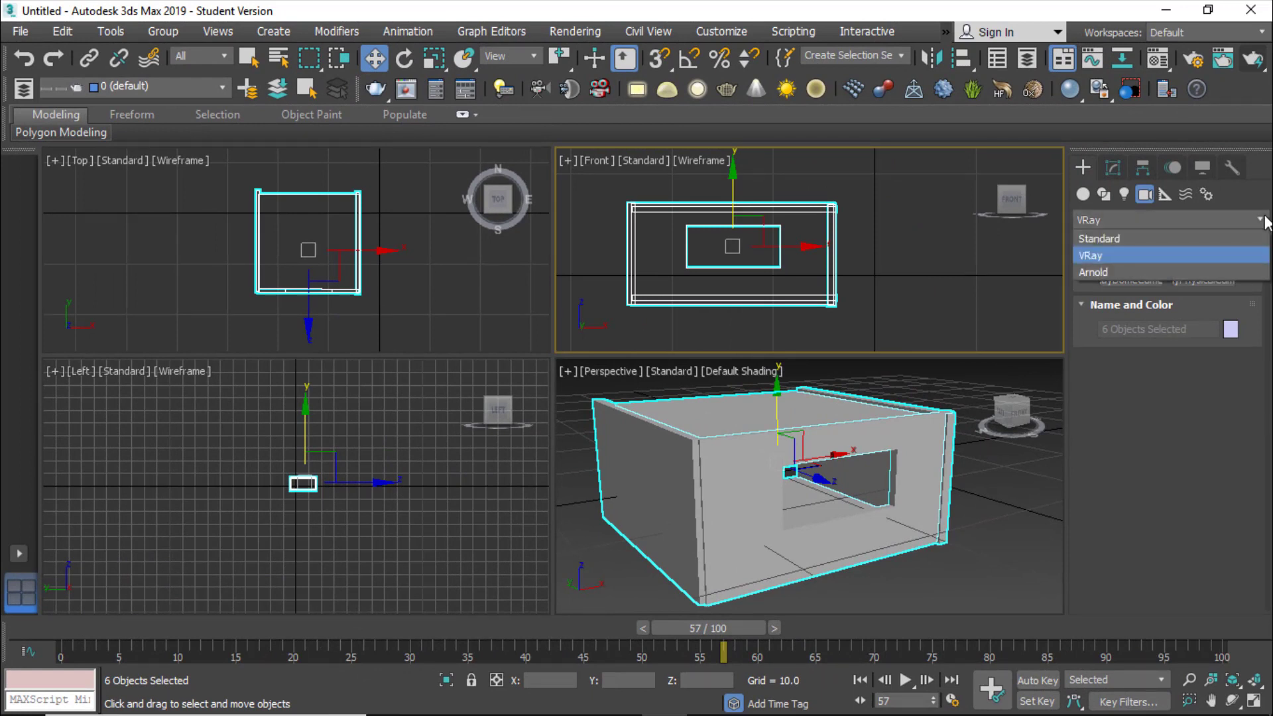
left_click(1104, 258)
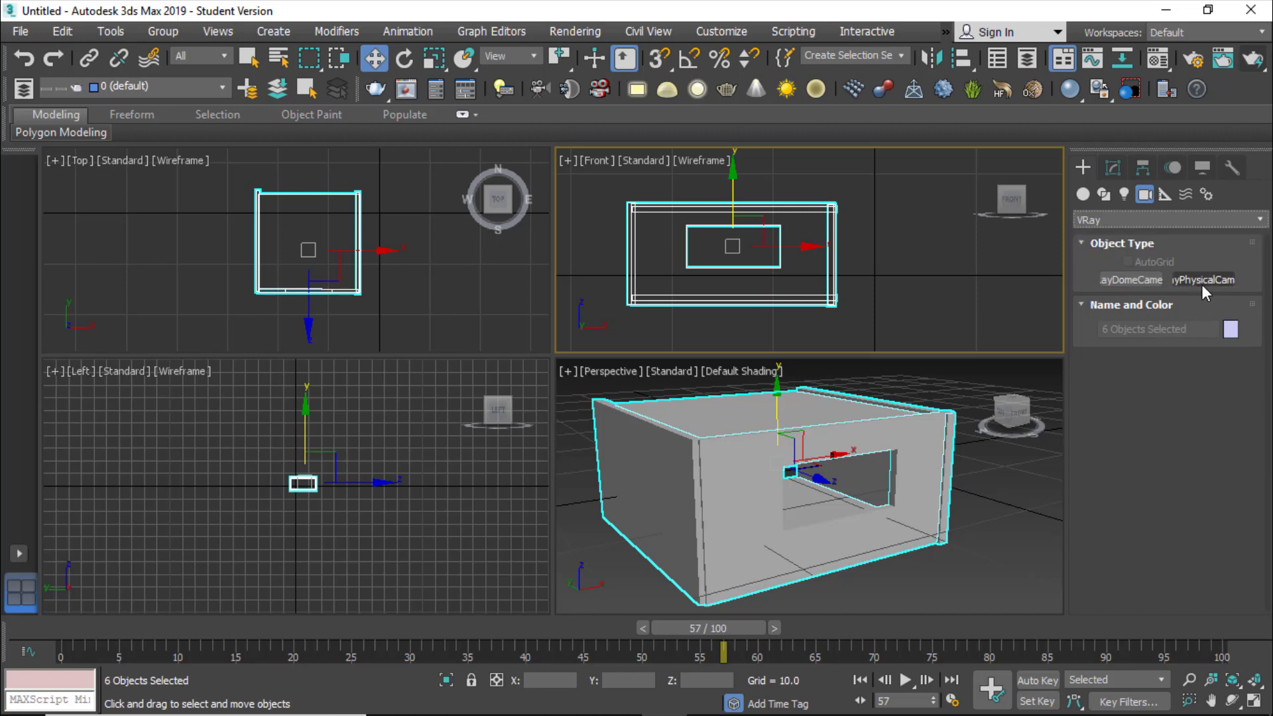
left_click(1205, 279)
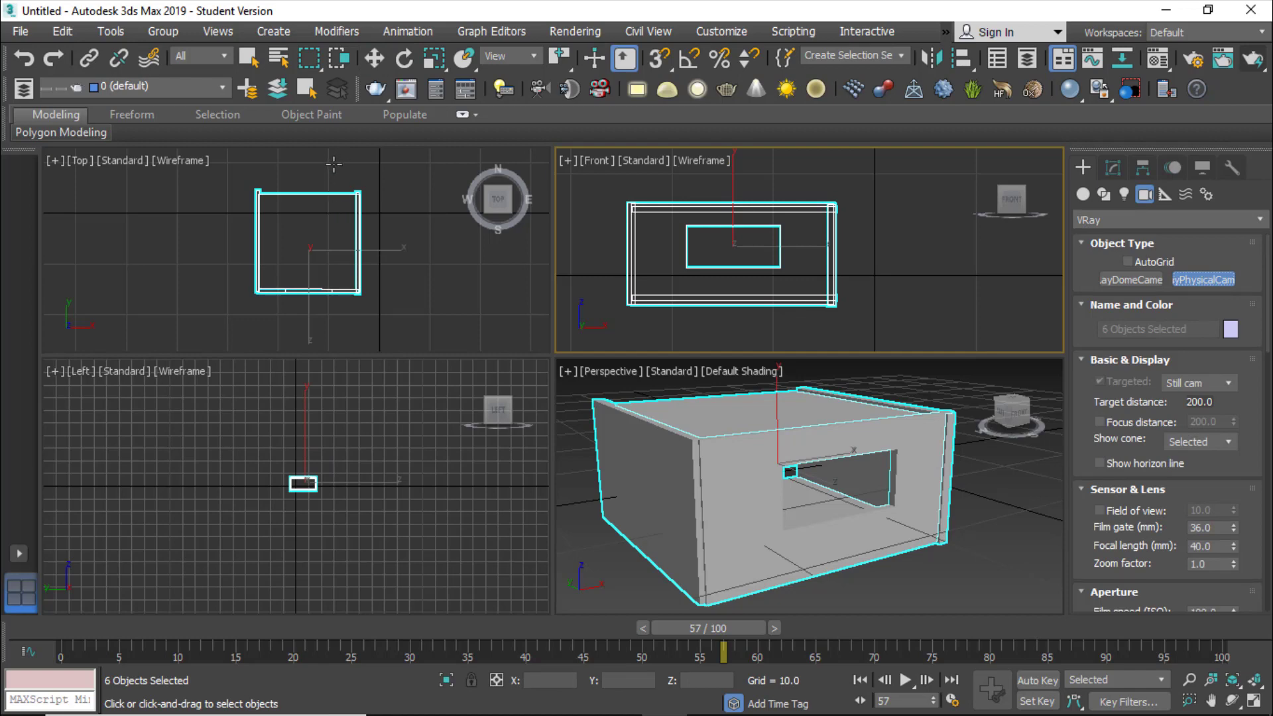
left_click_drag(333, 165, 305, 286)
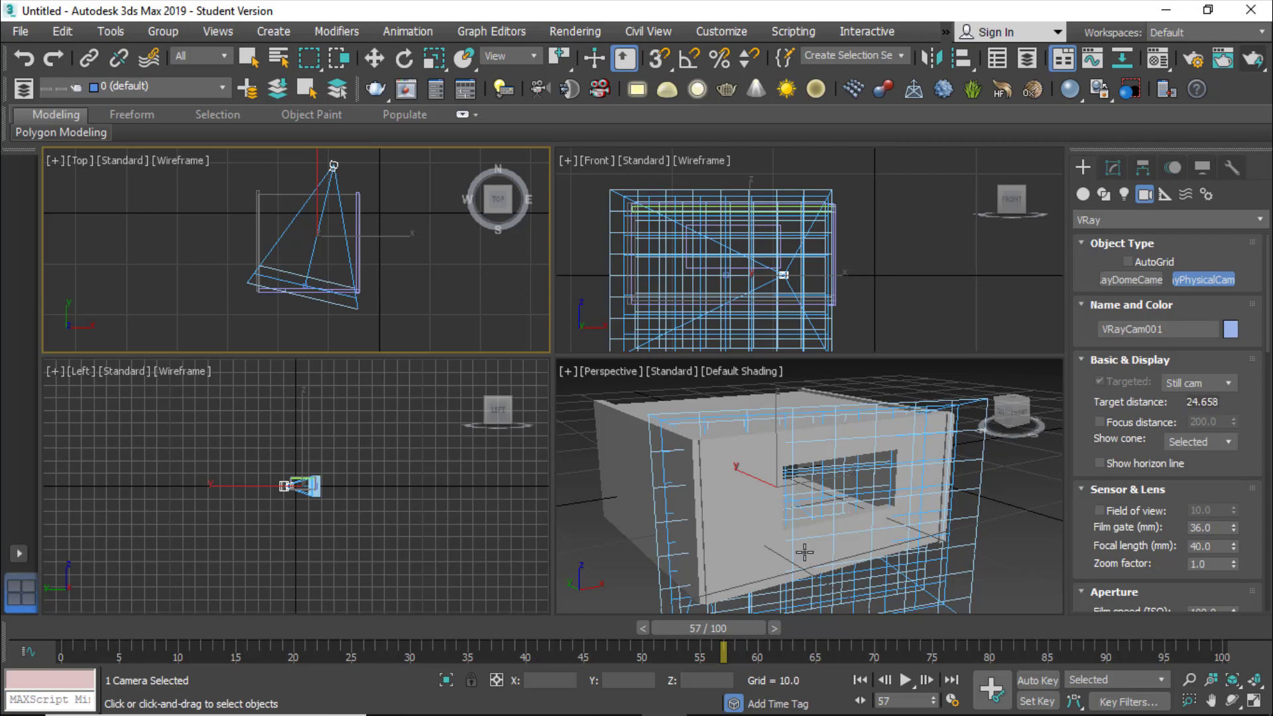
Switch the Perspective viewport to the V-Ray camera's view and move the camera back to about X -7, Y 12.3.
left_click(615, 373)
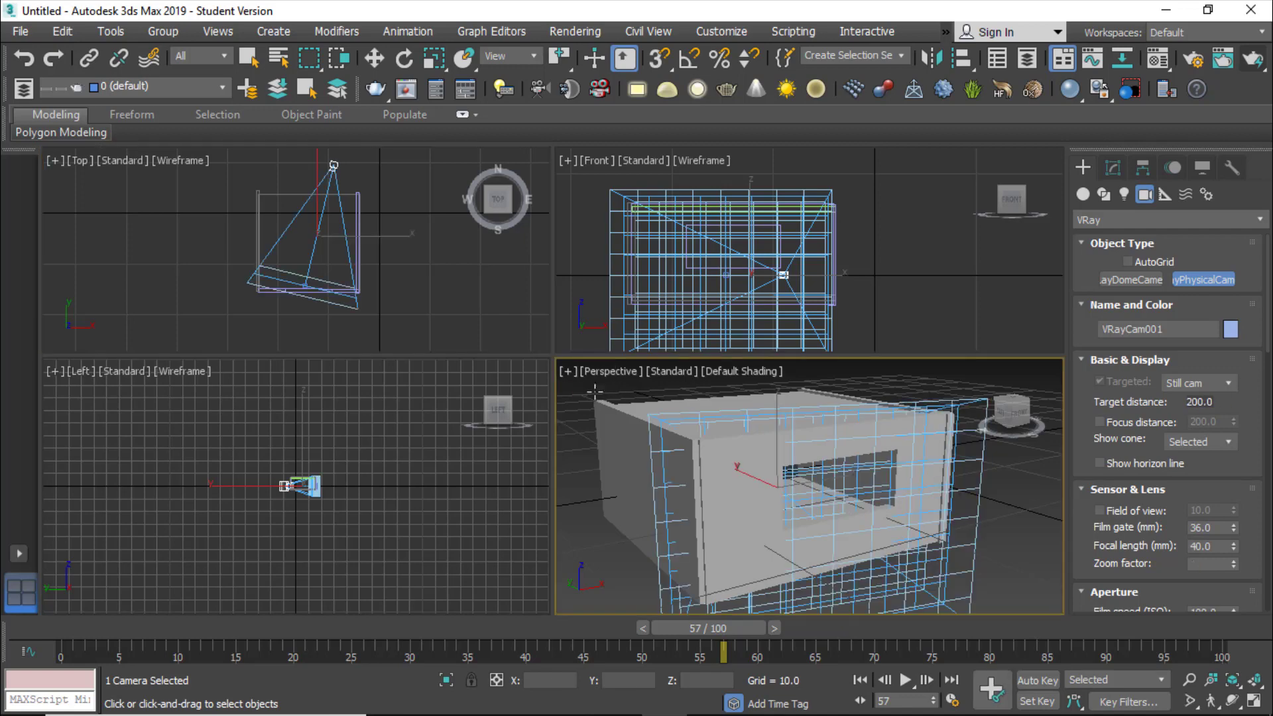
left_click(605, 375)
mouse_move(674, 341)
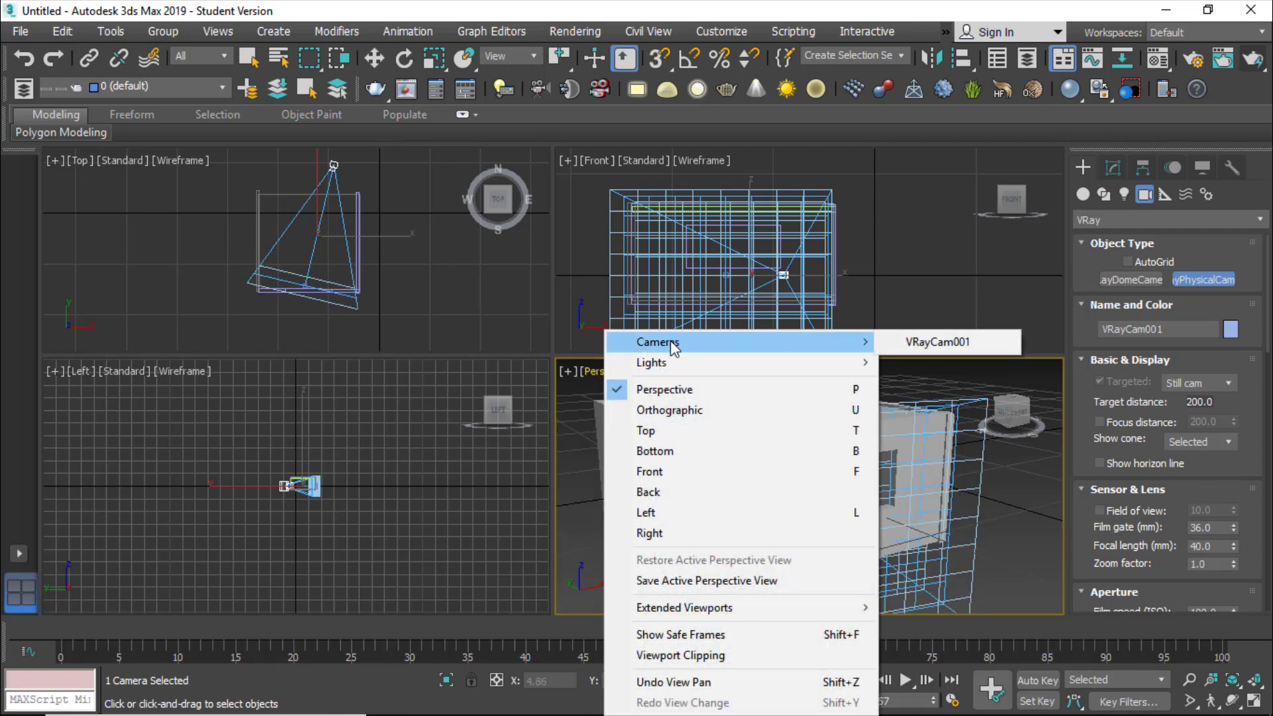
left_click(932, 344)
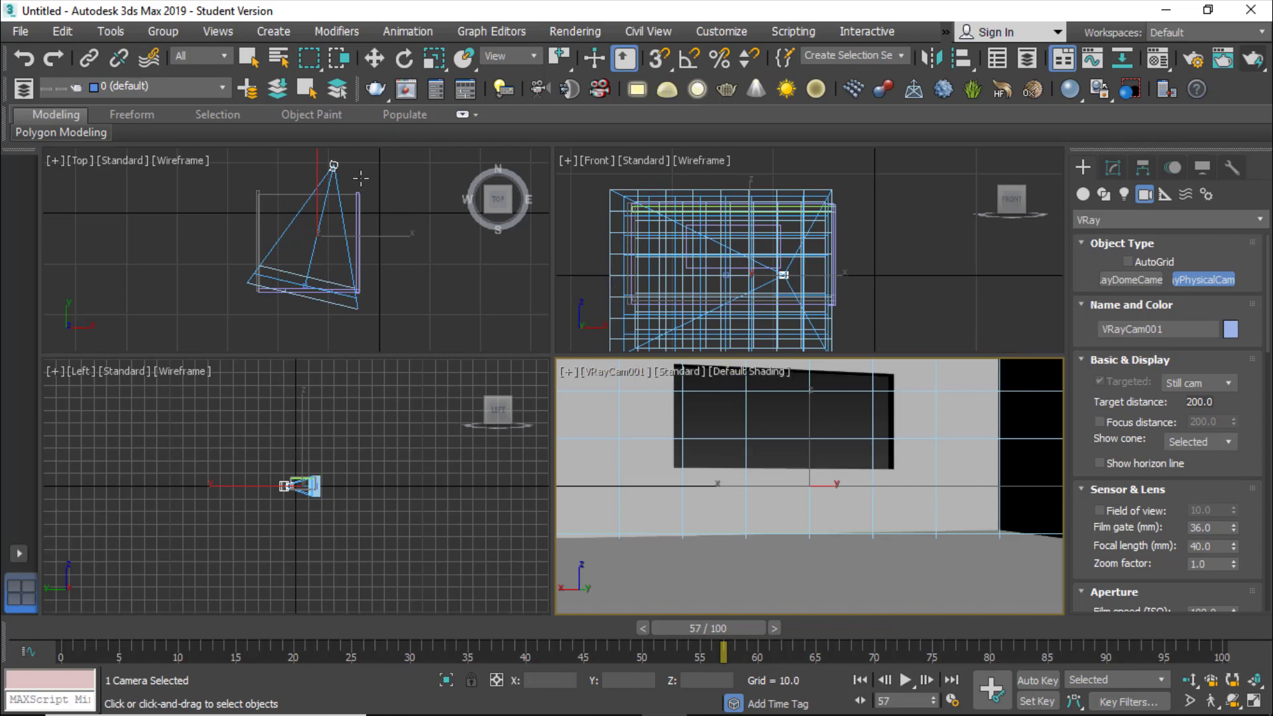
left_click(374, 59)
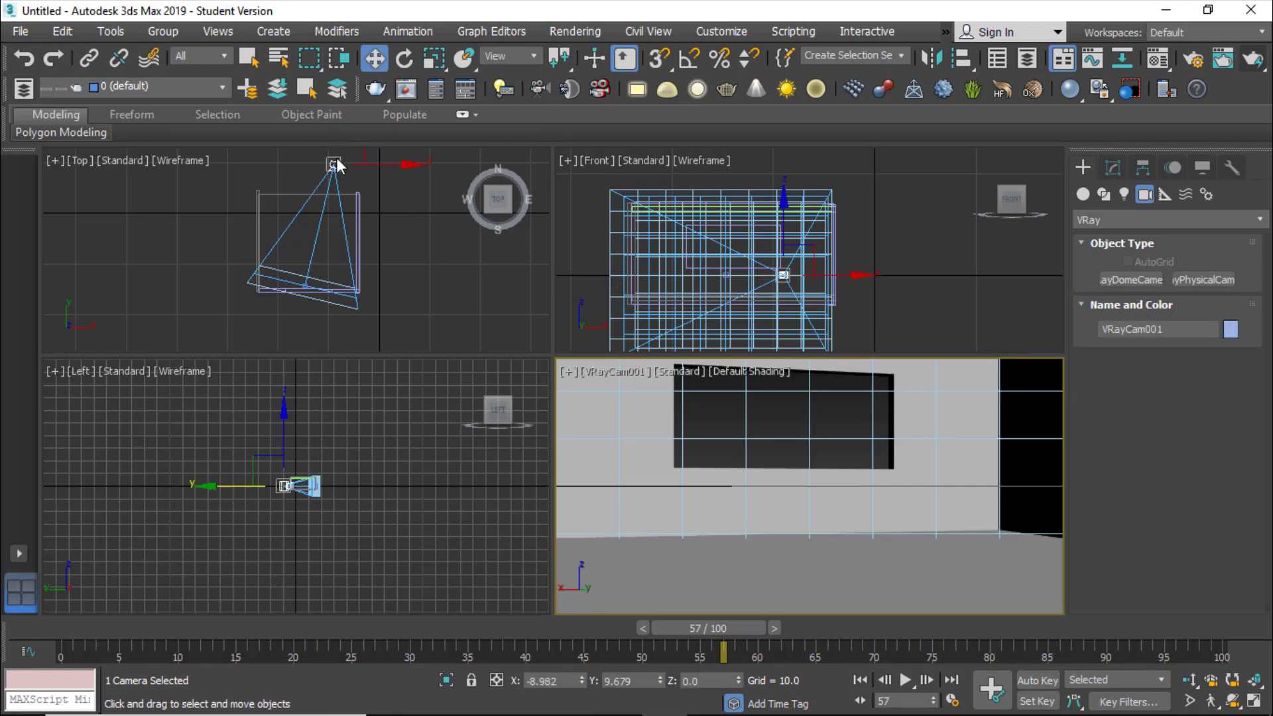
mouse_move(336, 161)
left_mouse_down()
mouse_move(341, 146)
mouse_move(327, 148)
mouse_move(343, 152)
left_mouse_up()
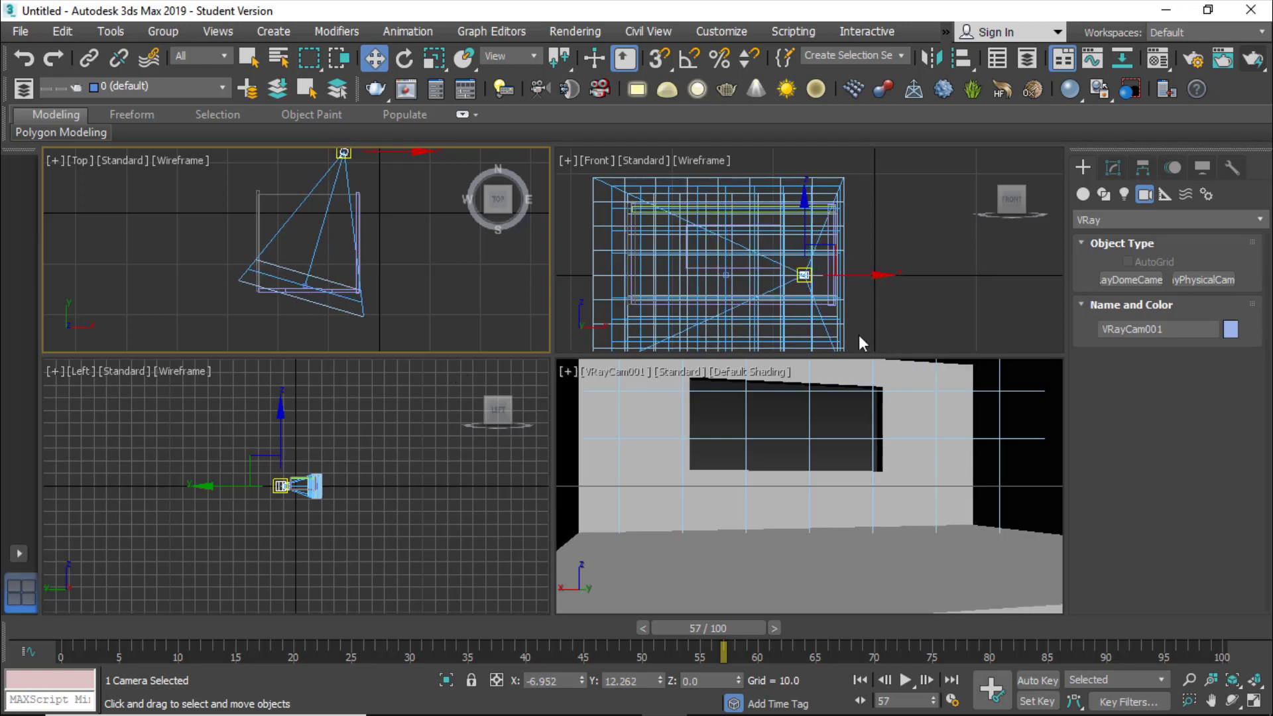
Create a VRaySun in the Top view, from outside the window wall towards the room's interior, with a V-Ray Sky replacing the existing environment map.
left_click(1125, 193)
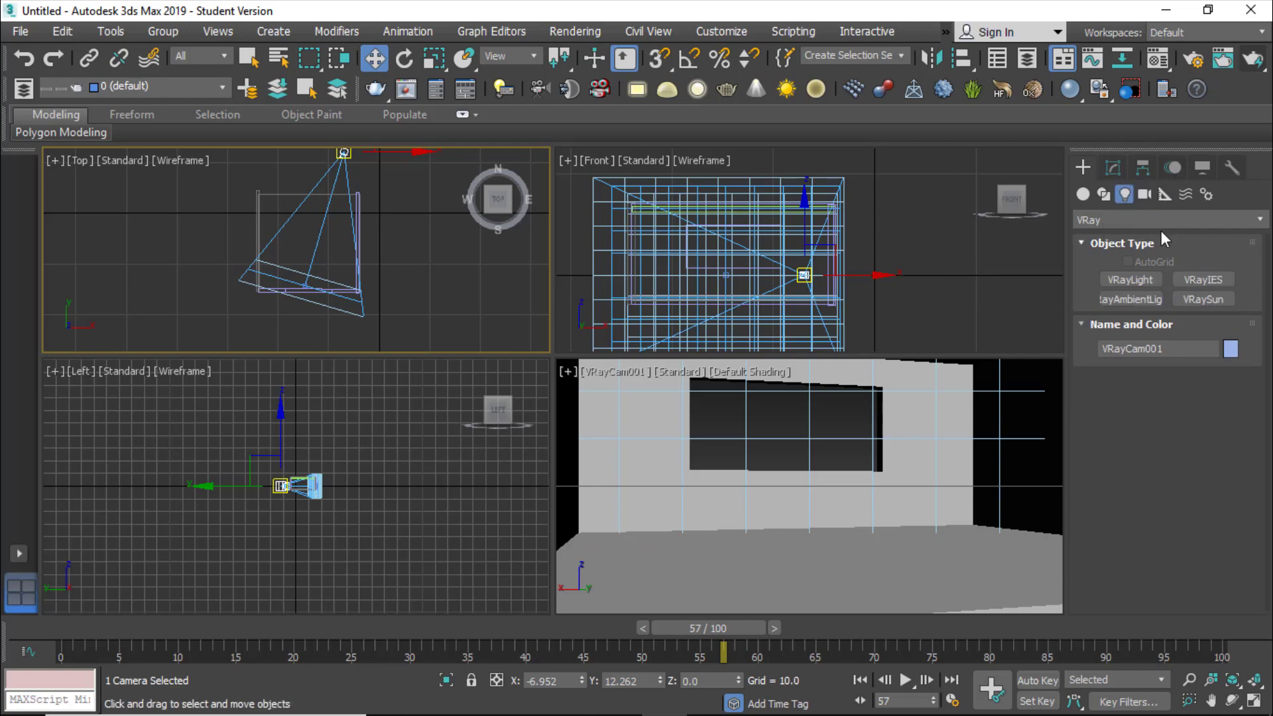
left_click(1260, 220)
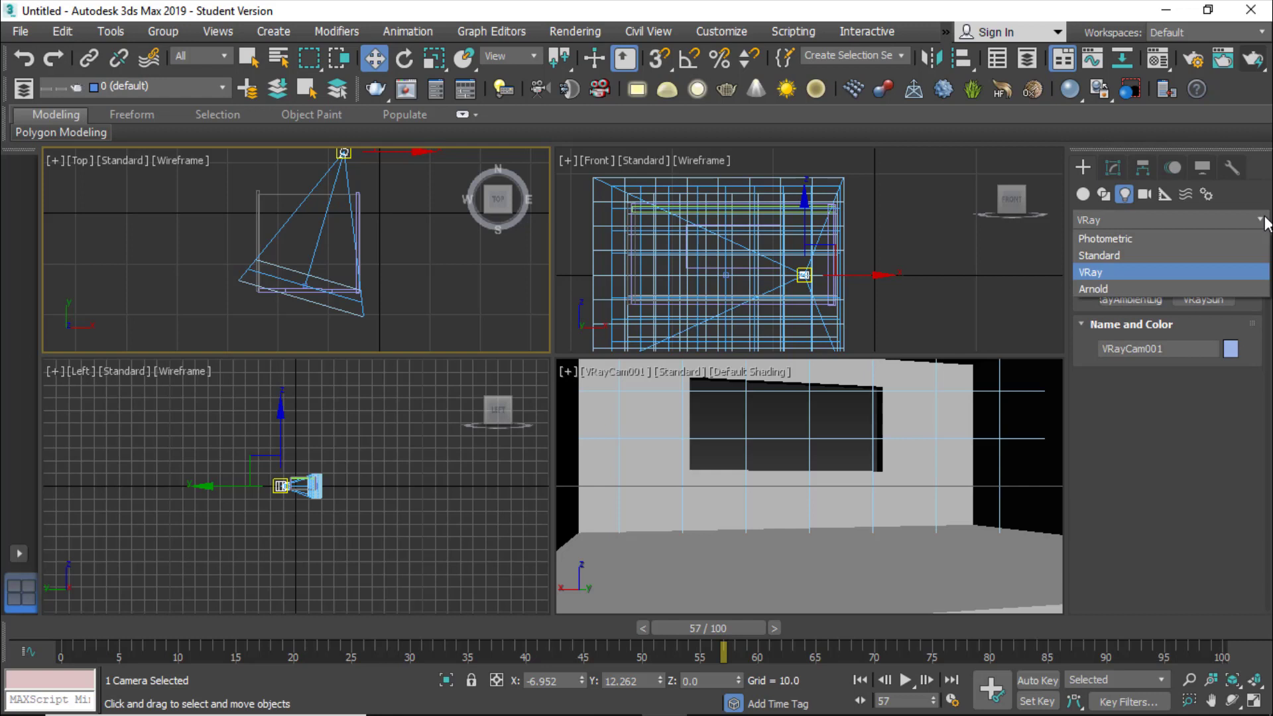
left_click(1219, 272)
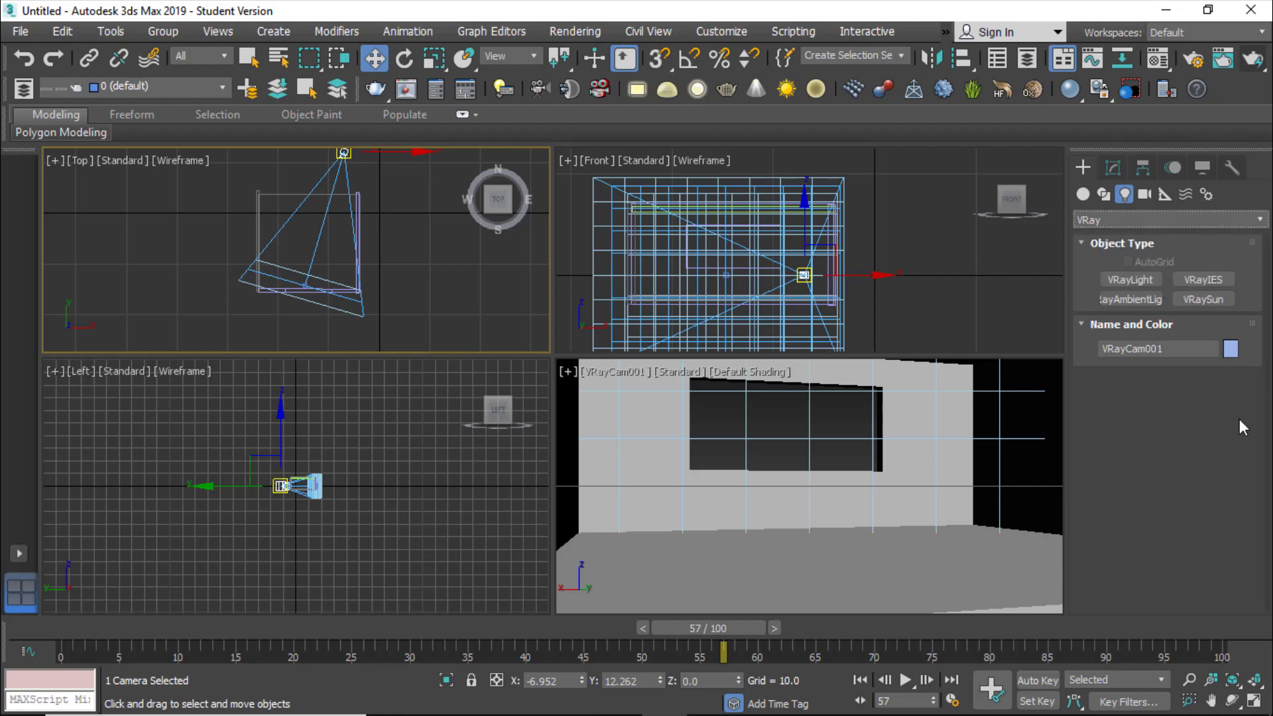
left_click(1200, 301)
scroll(376, 284, "down", 4)
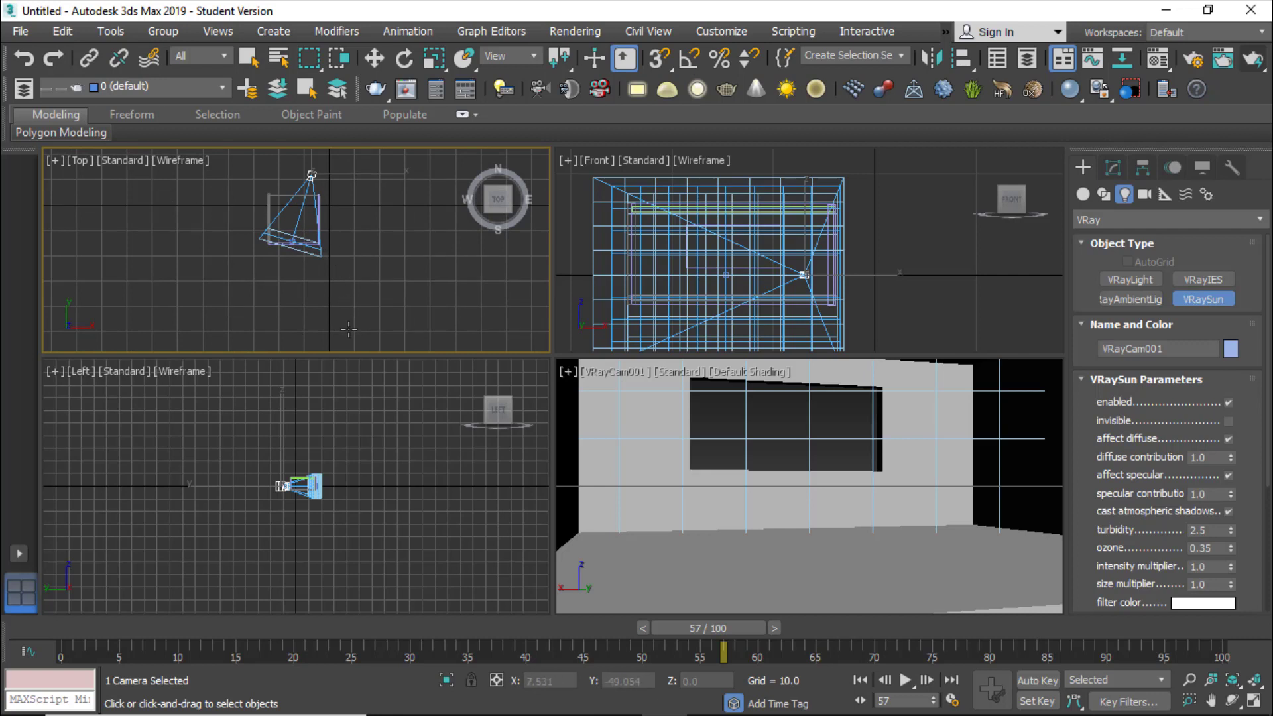
left_click_drag(346, 328, 286, 229)
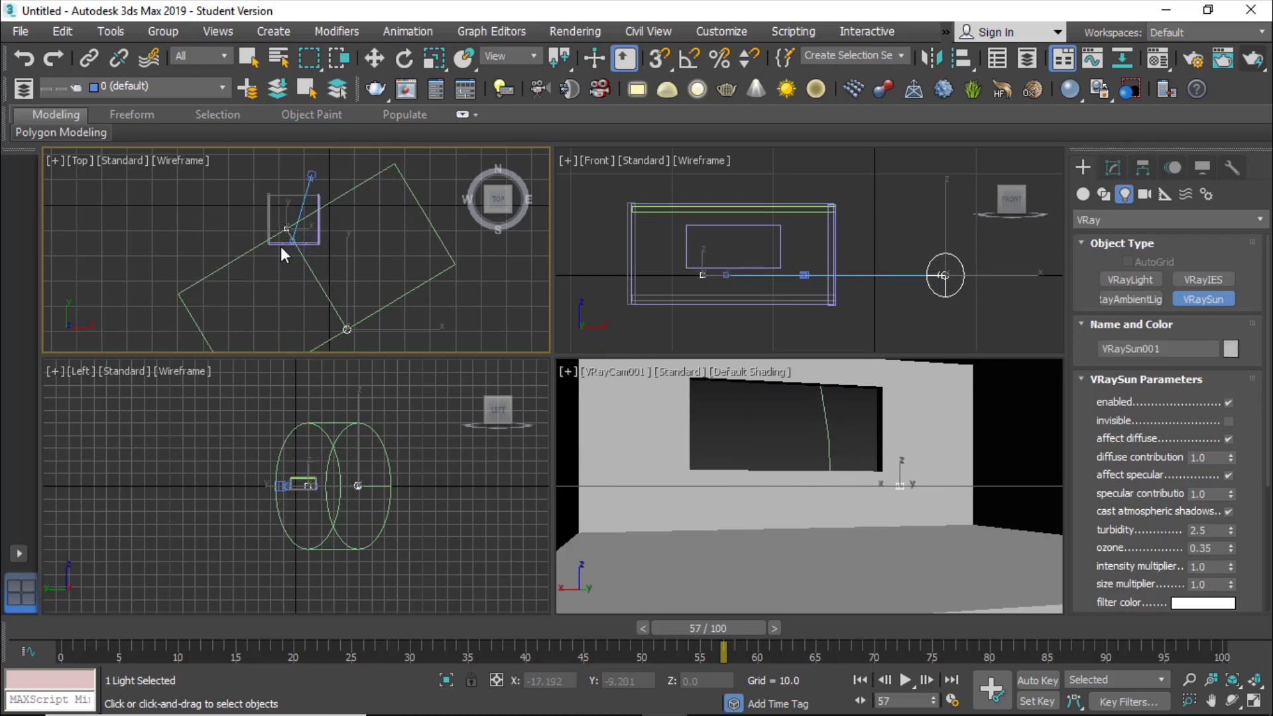
left_click(693, 424)
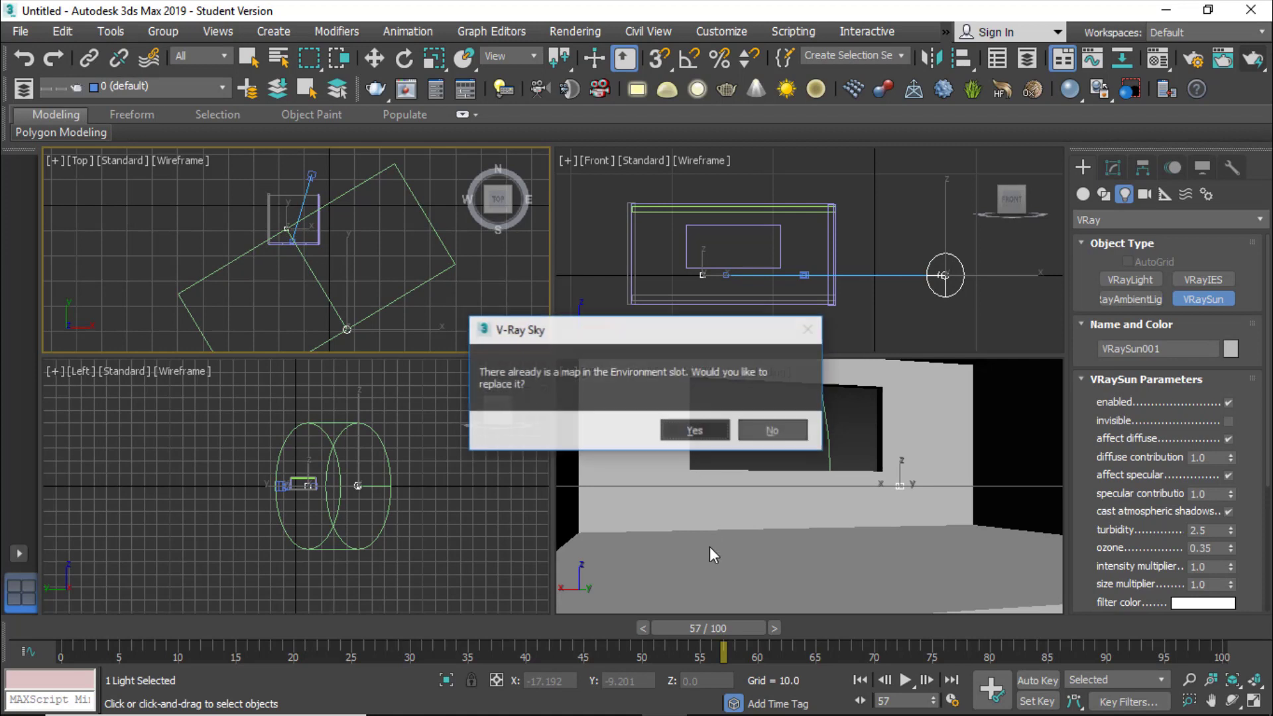
left_click(692, 431)
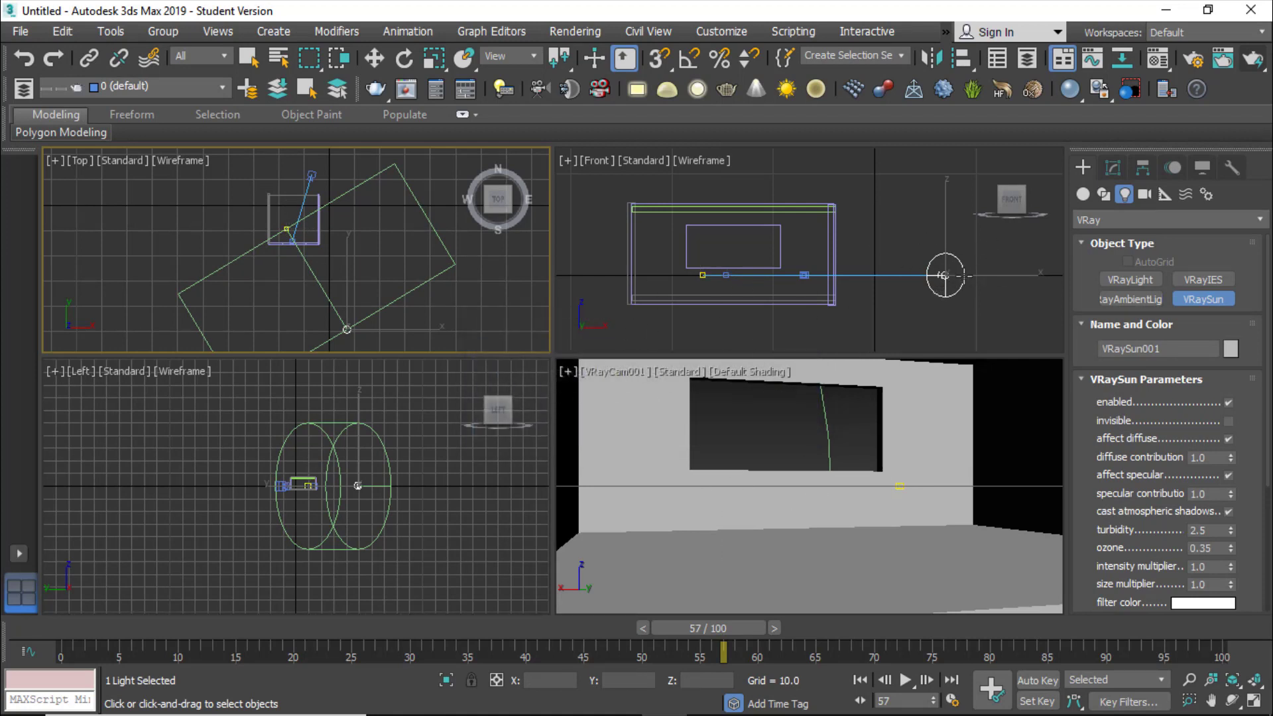
Raise the V-Ray sun above the room and bring it closer, to about X 7, Y -39.3, Z 37.2, using the Front and Left views.
right_click(948, 259)
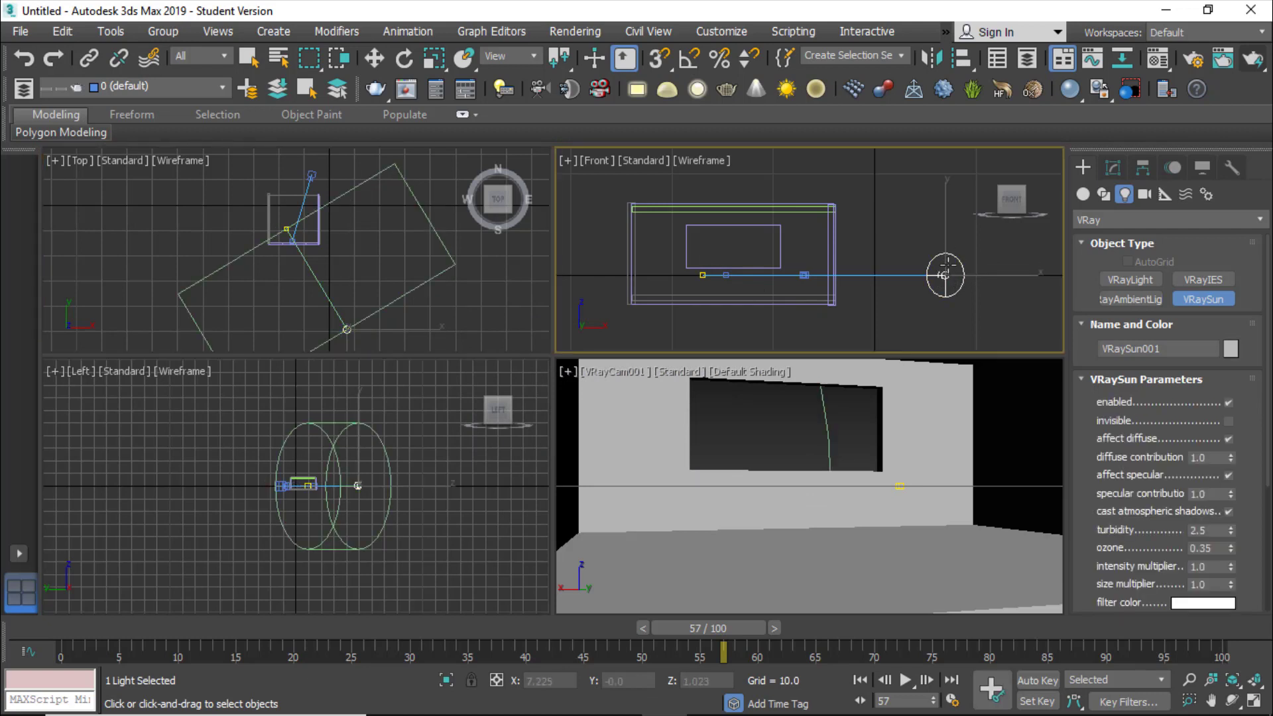
left_click(374, 58)
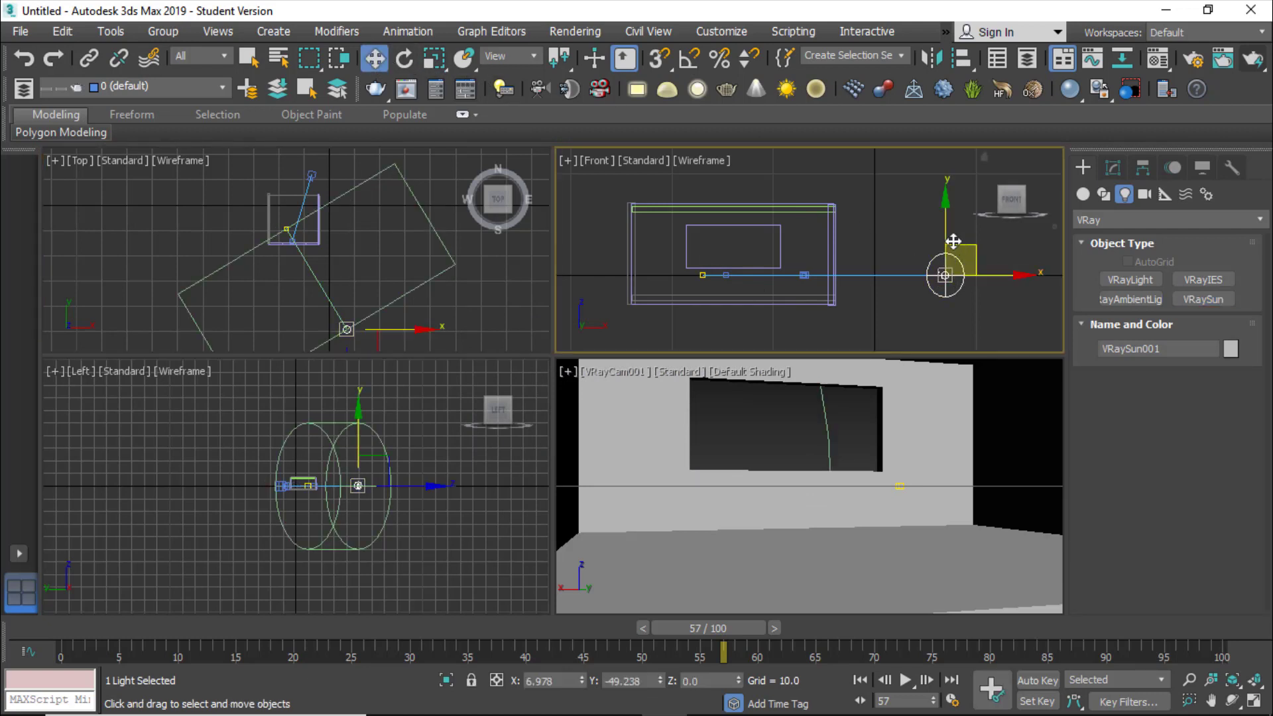
left_click_drag(942, 240, 896, 8)
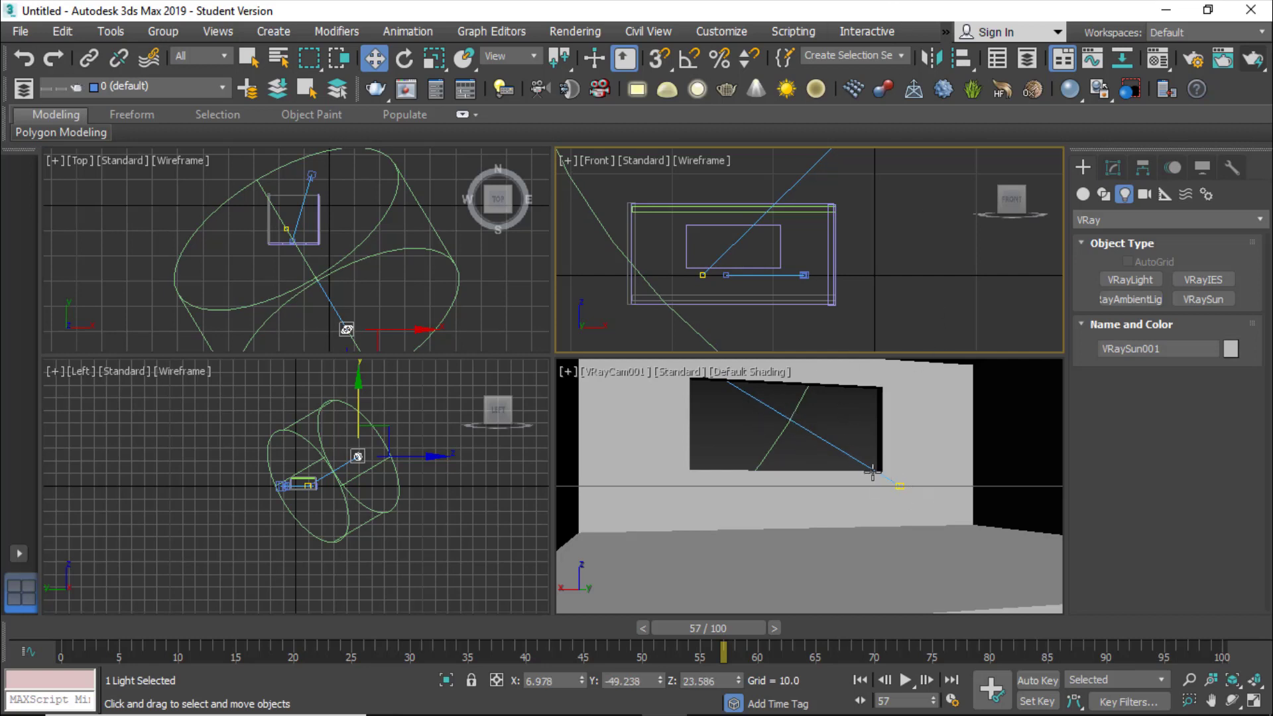
scroll(343, 486, "up", 4)
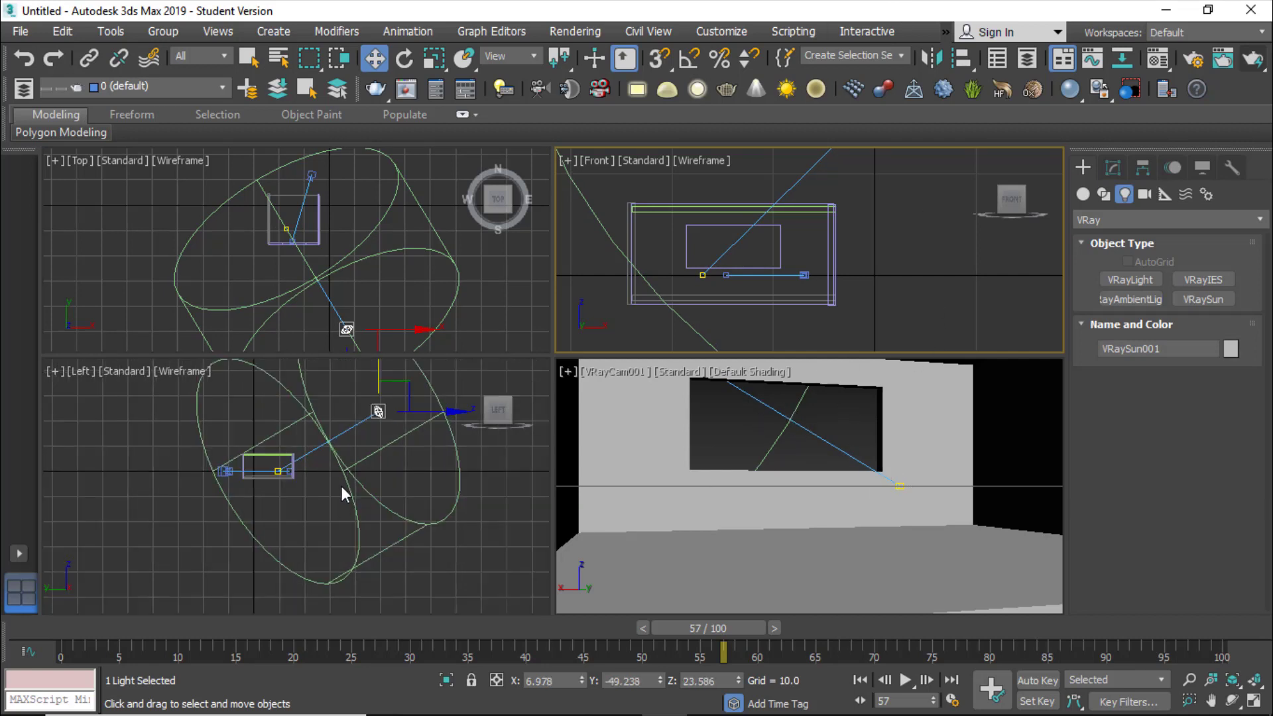
left_click(378, 408)
left_click_drag(378, 407, 352, 376)
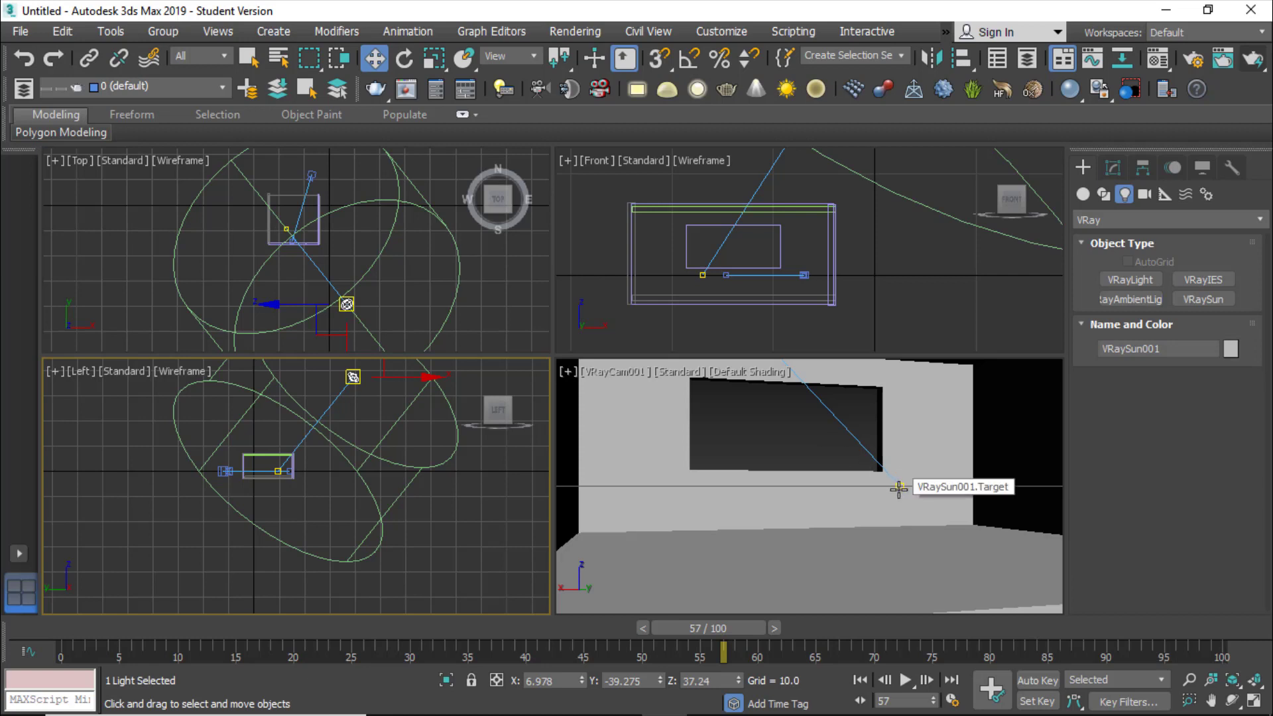
Render the V-Ray camera's view of the room.
left_click(967, 461)
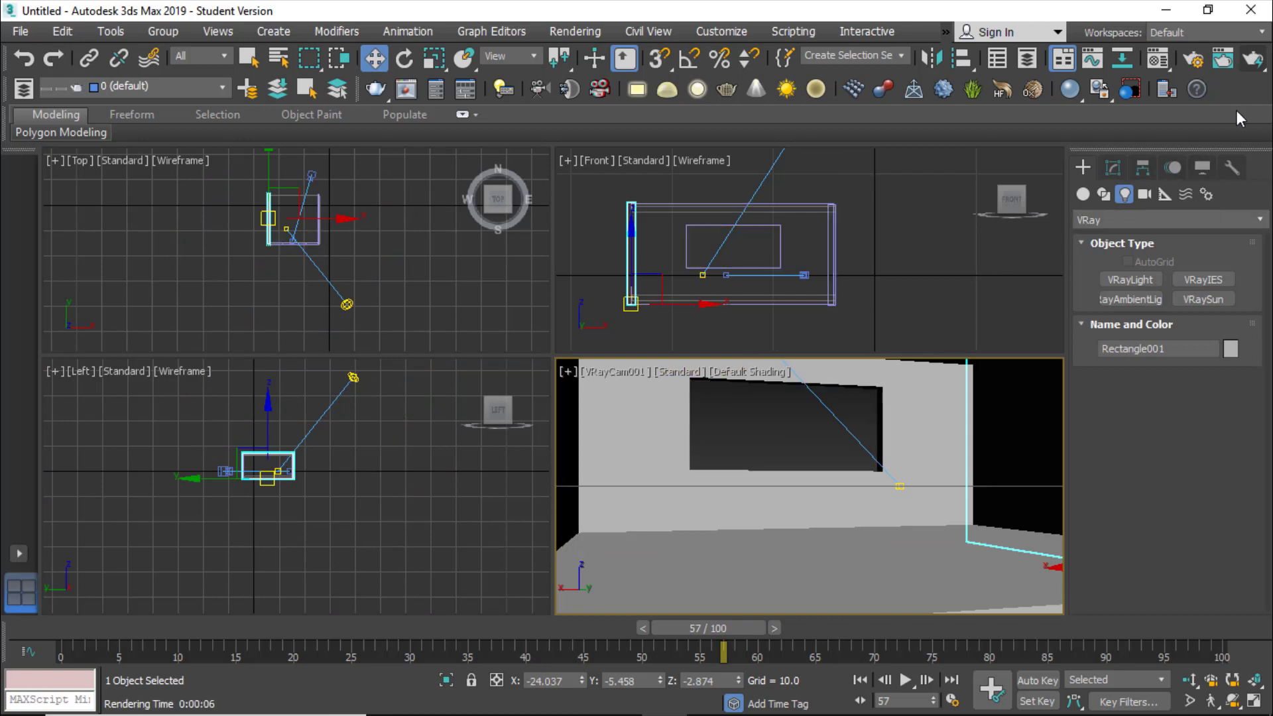
left_click(1252, 59)
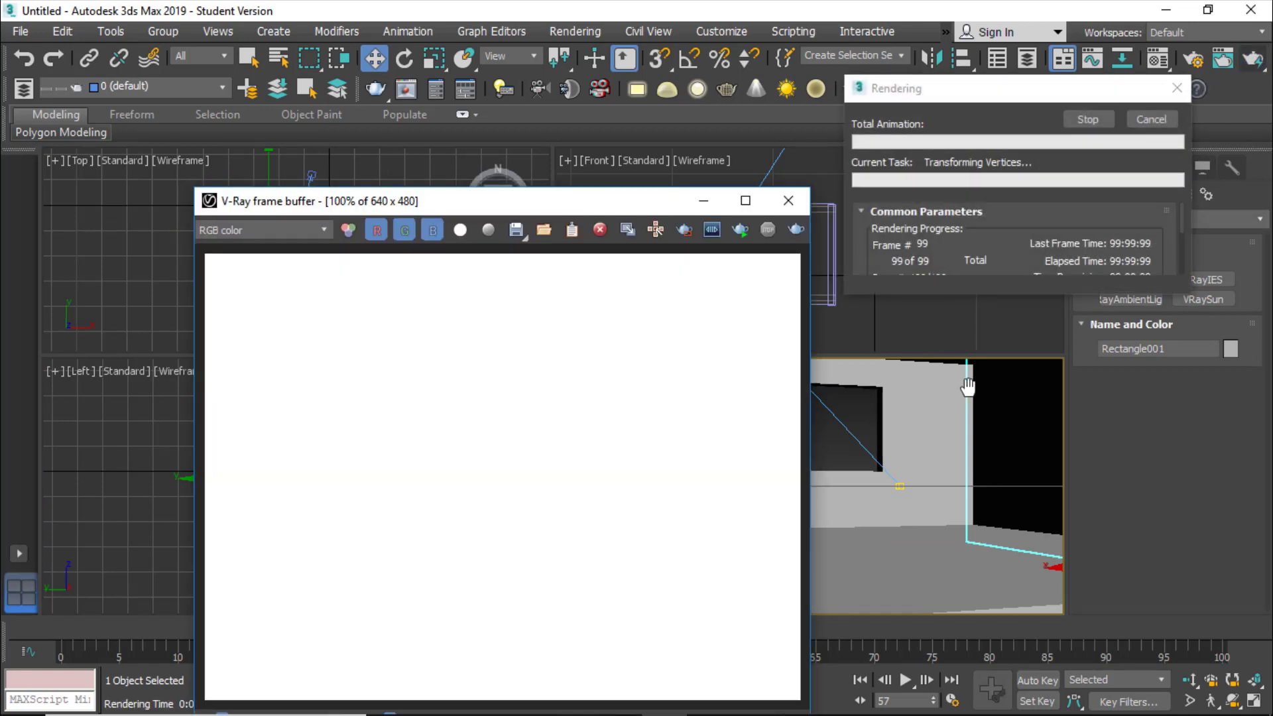